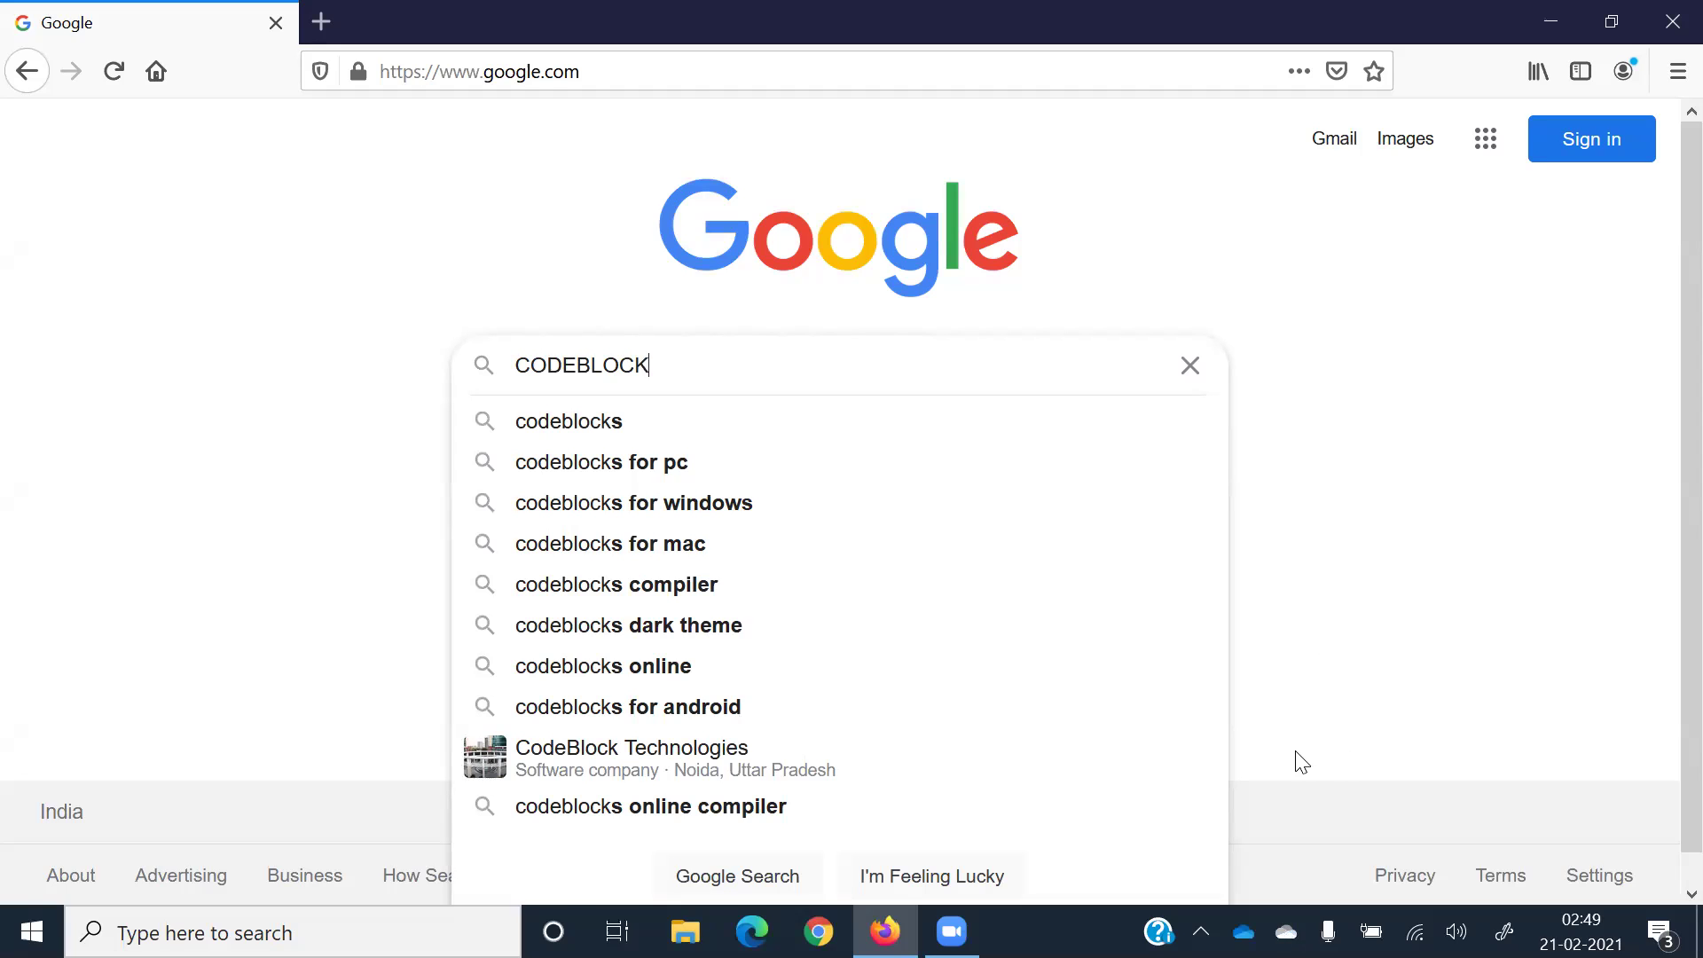
Search Google for CODEBLOCK and read the official codeblocks.org result's description
{"action": "key", "text": "Return"}
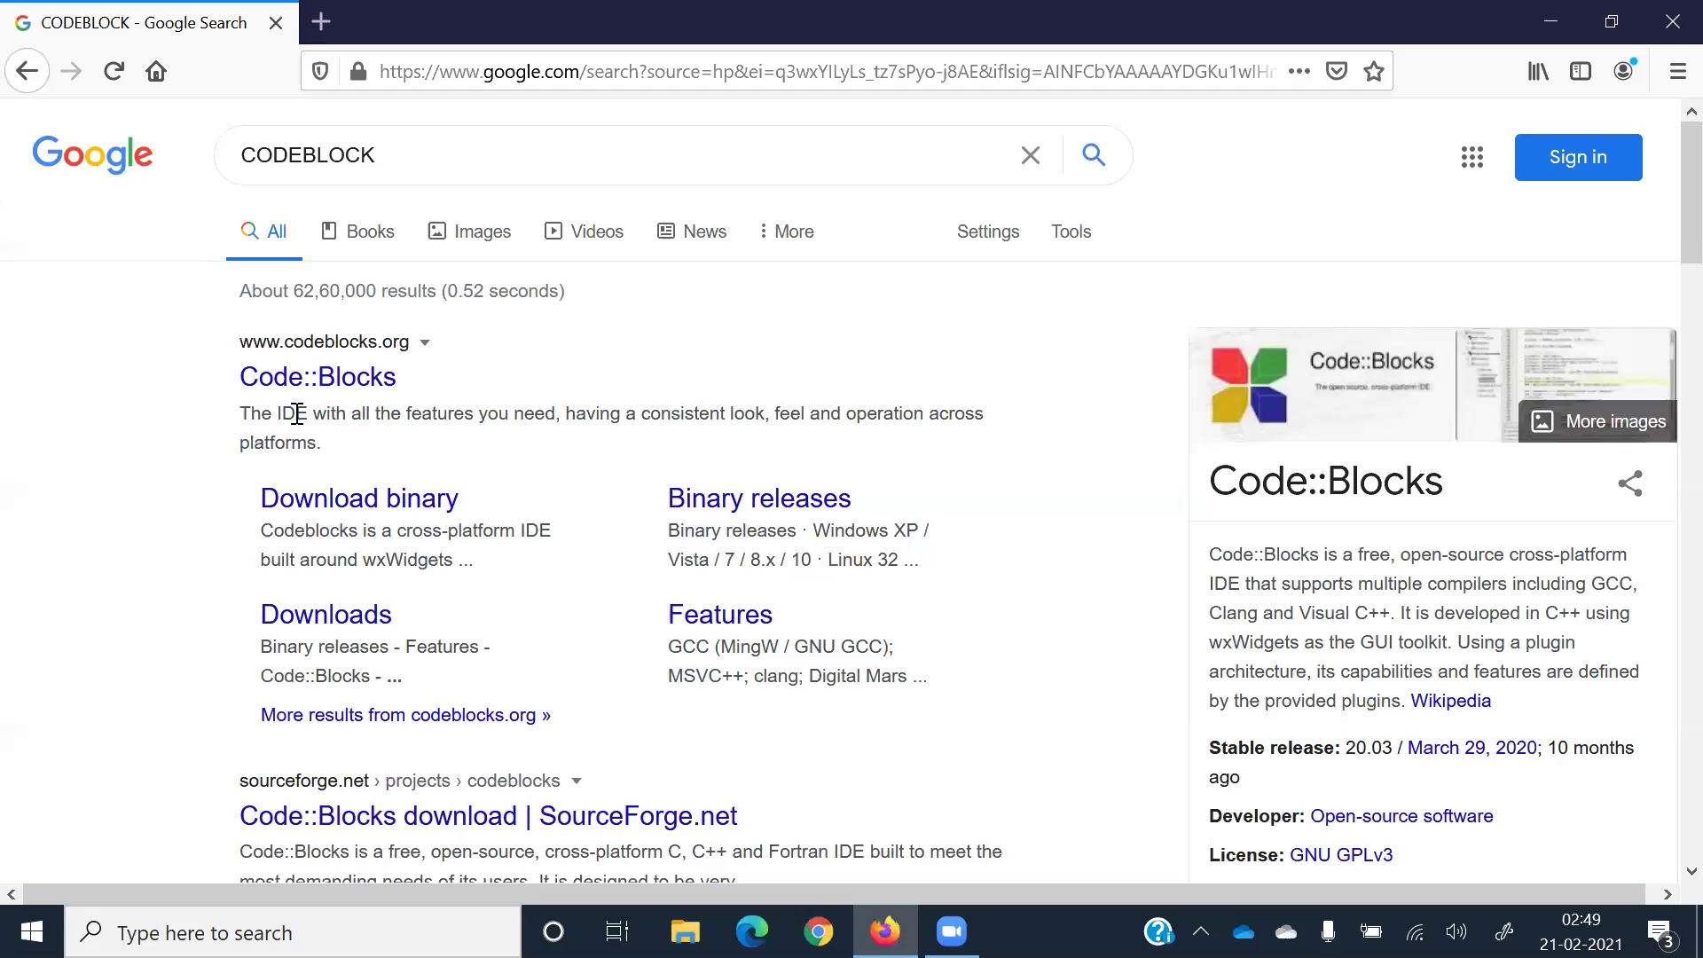
{"action": "left_click_drag", "start_coordinate": [297, 413], "coordinate": [379, 414]}
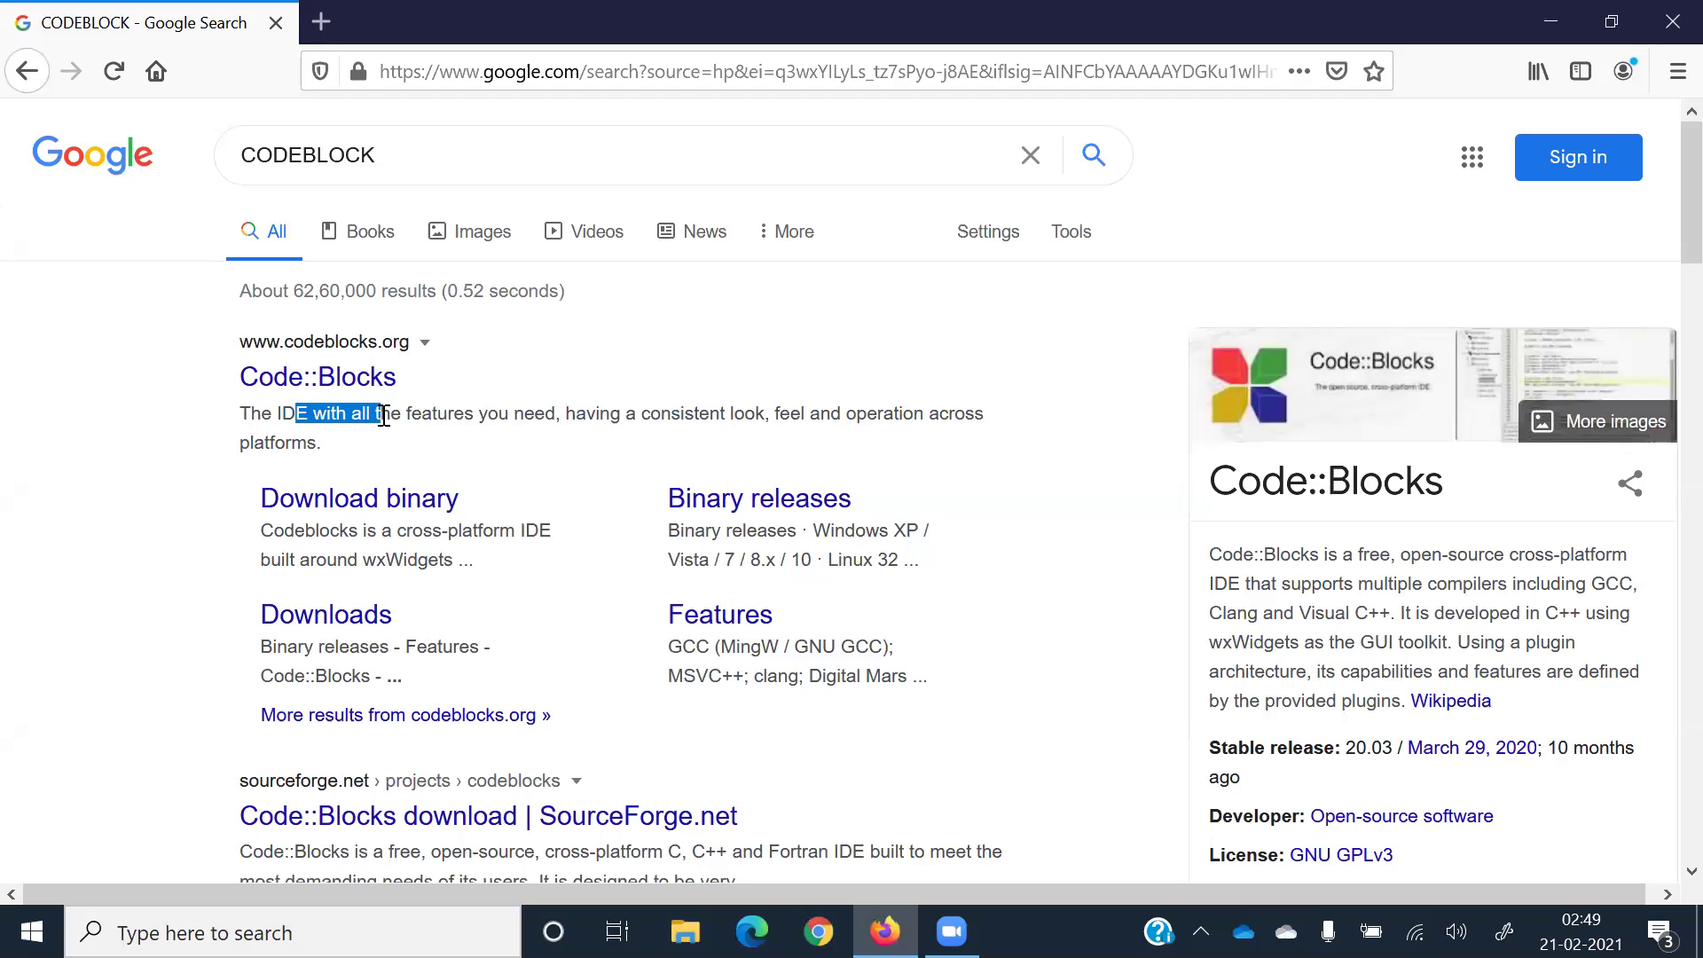
{"action": "left_click", "coordinate": [250, 414]}
{"action": "left_click_drag", "start_coordinate": [252, 415], "coordinate": [293, 442]}
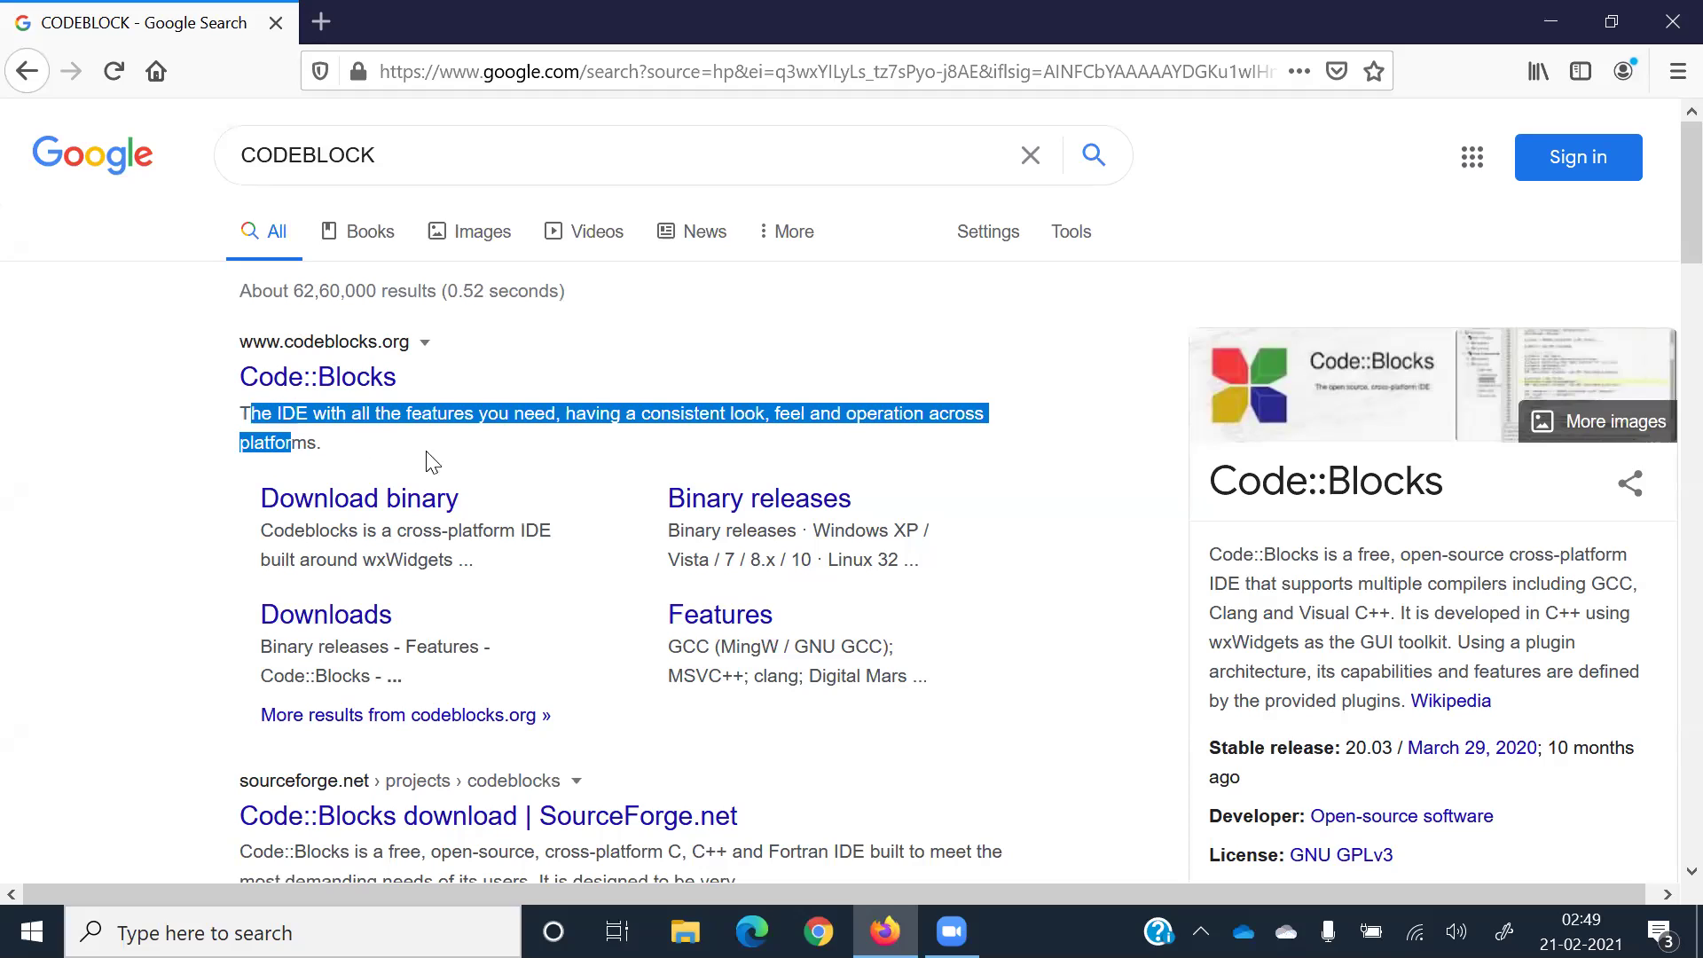
{"action": "left_click", "coordinate": [509, 418]}
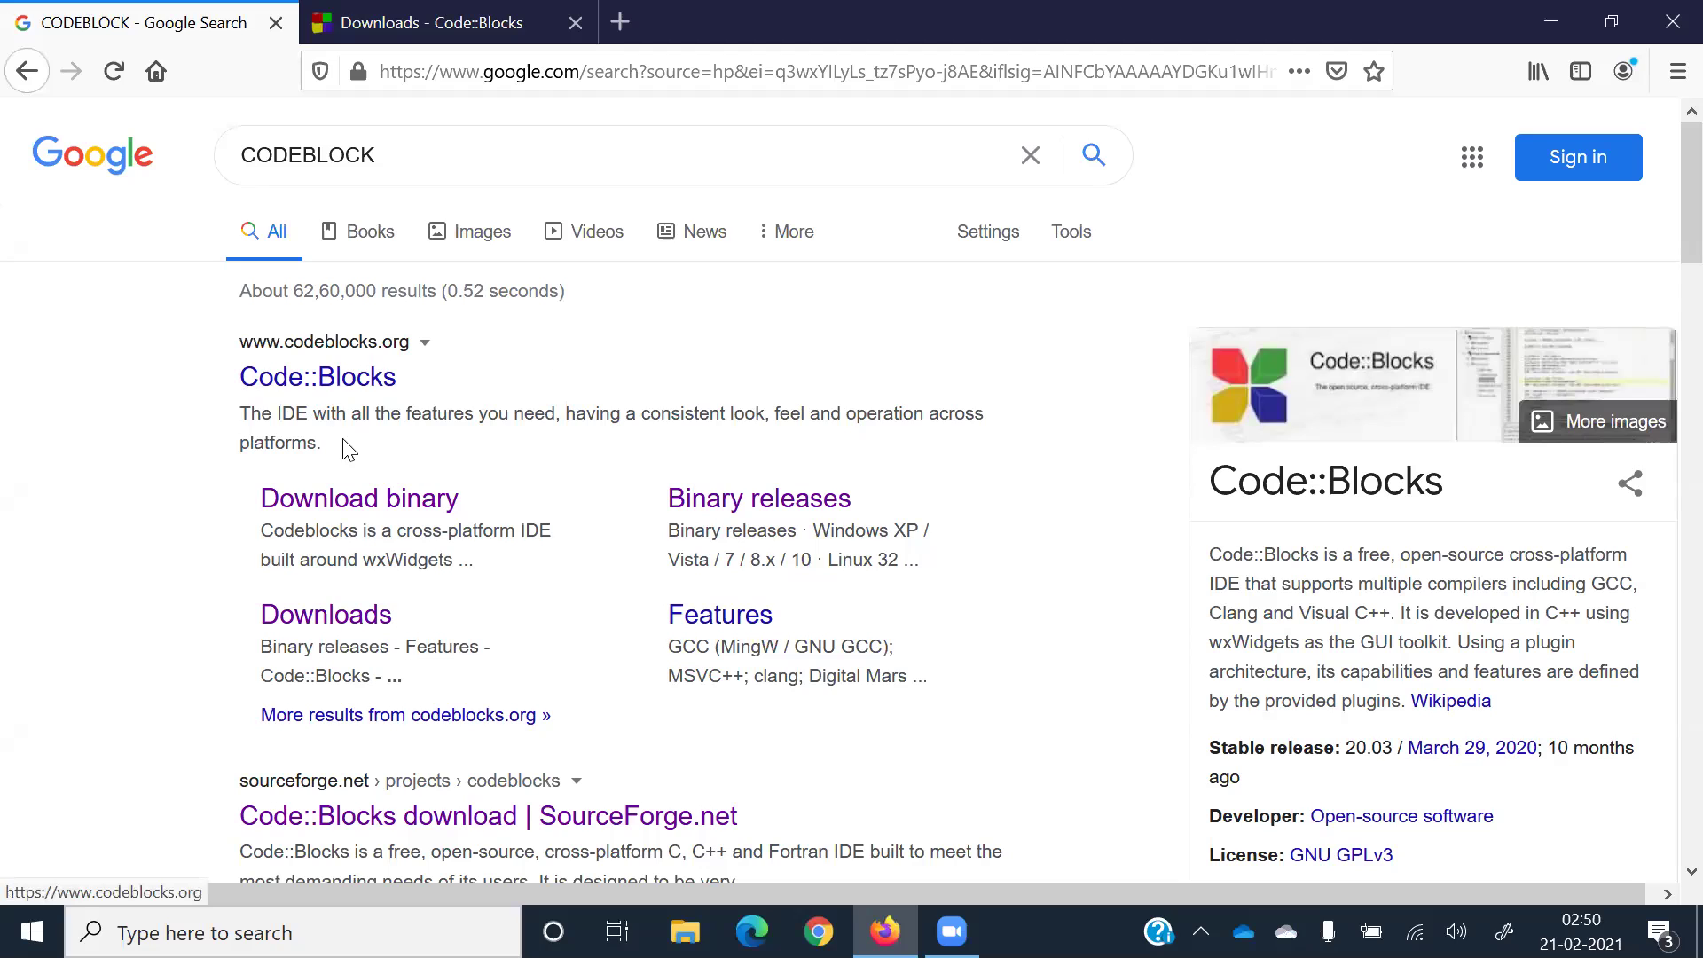
Open the official codeblocks.org website from the search results
{"action": "left_click_drag", "start_coordinate": [261, 413], "coordinate": [421, 406]}
{"action": "left_click", "coordinate": [335, 390]}
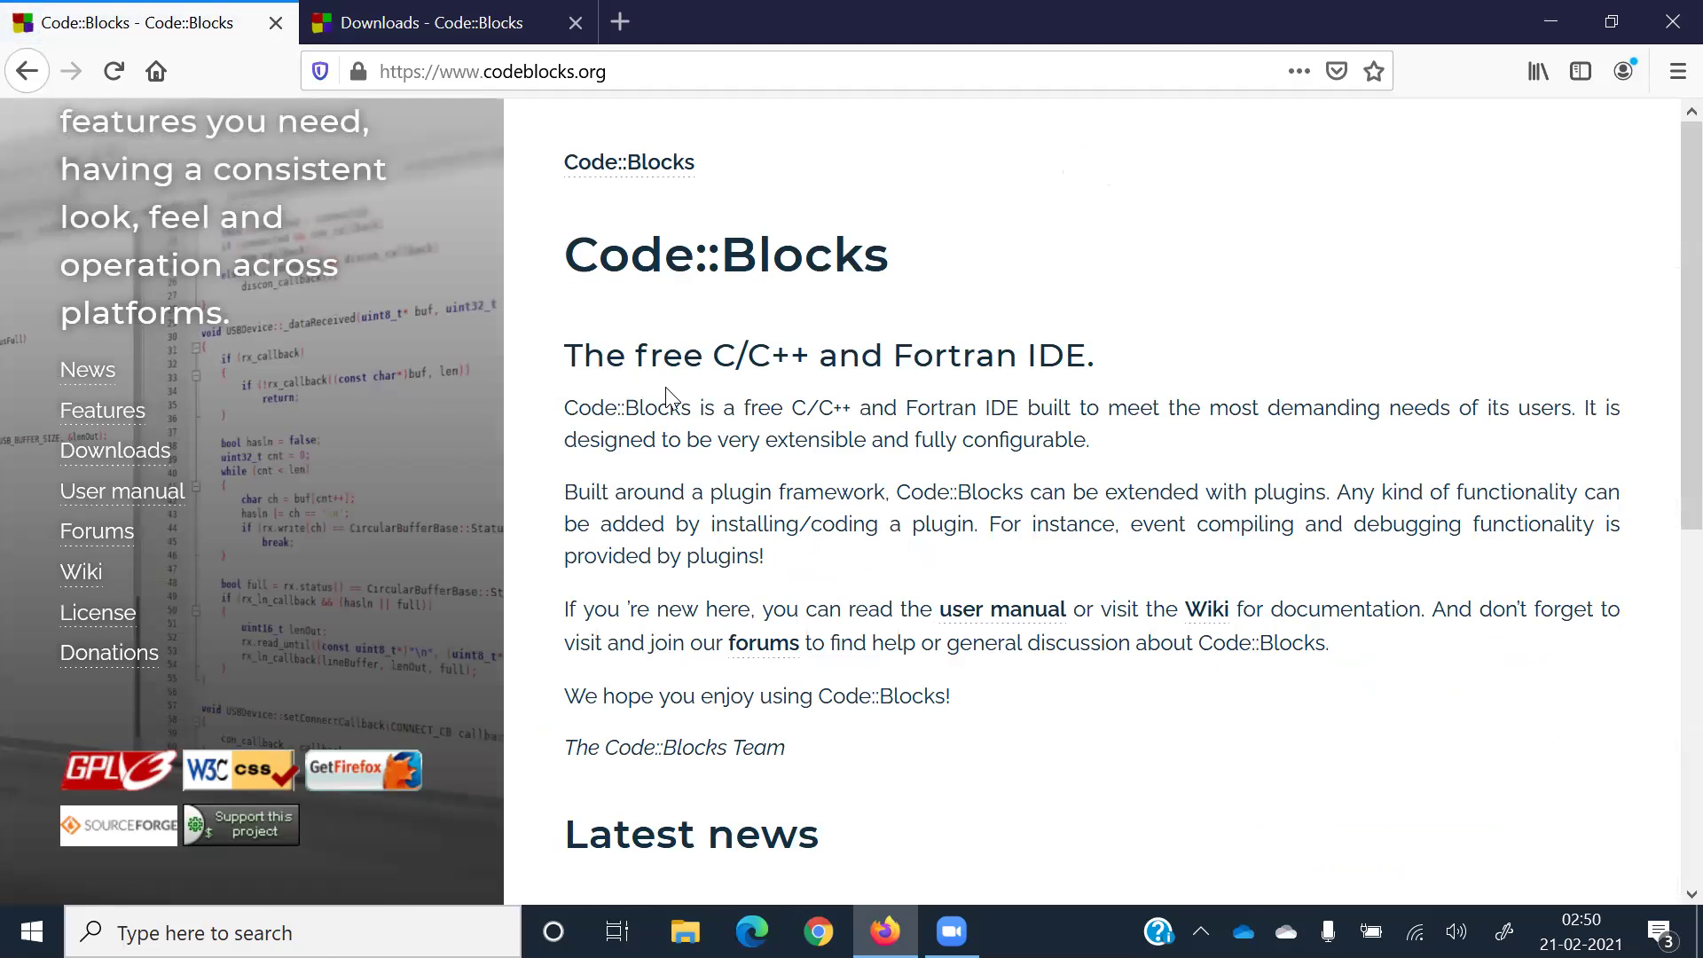
{"action": "scroll", "coordinate": [669, 391], "scroll_direction": "down", "scroll_amount": 2}
{"action": "scroll", "coordinate": [668, 395], "scroll_direction": "up", "scroll_amount": 2}
{"action": "scroll", "coordinate": [674, 399], "scroll_direction": "down", "scroll_amount": 6}
{"action": "scroll", "coordinate": [678, 403], "scroll_direction": "up", "scroll_amount": 6}
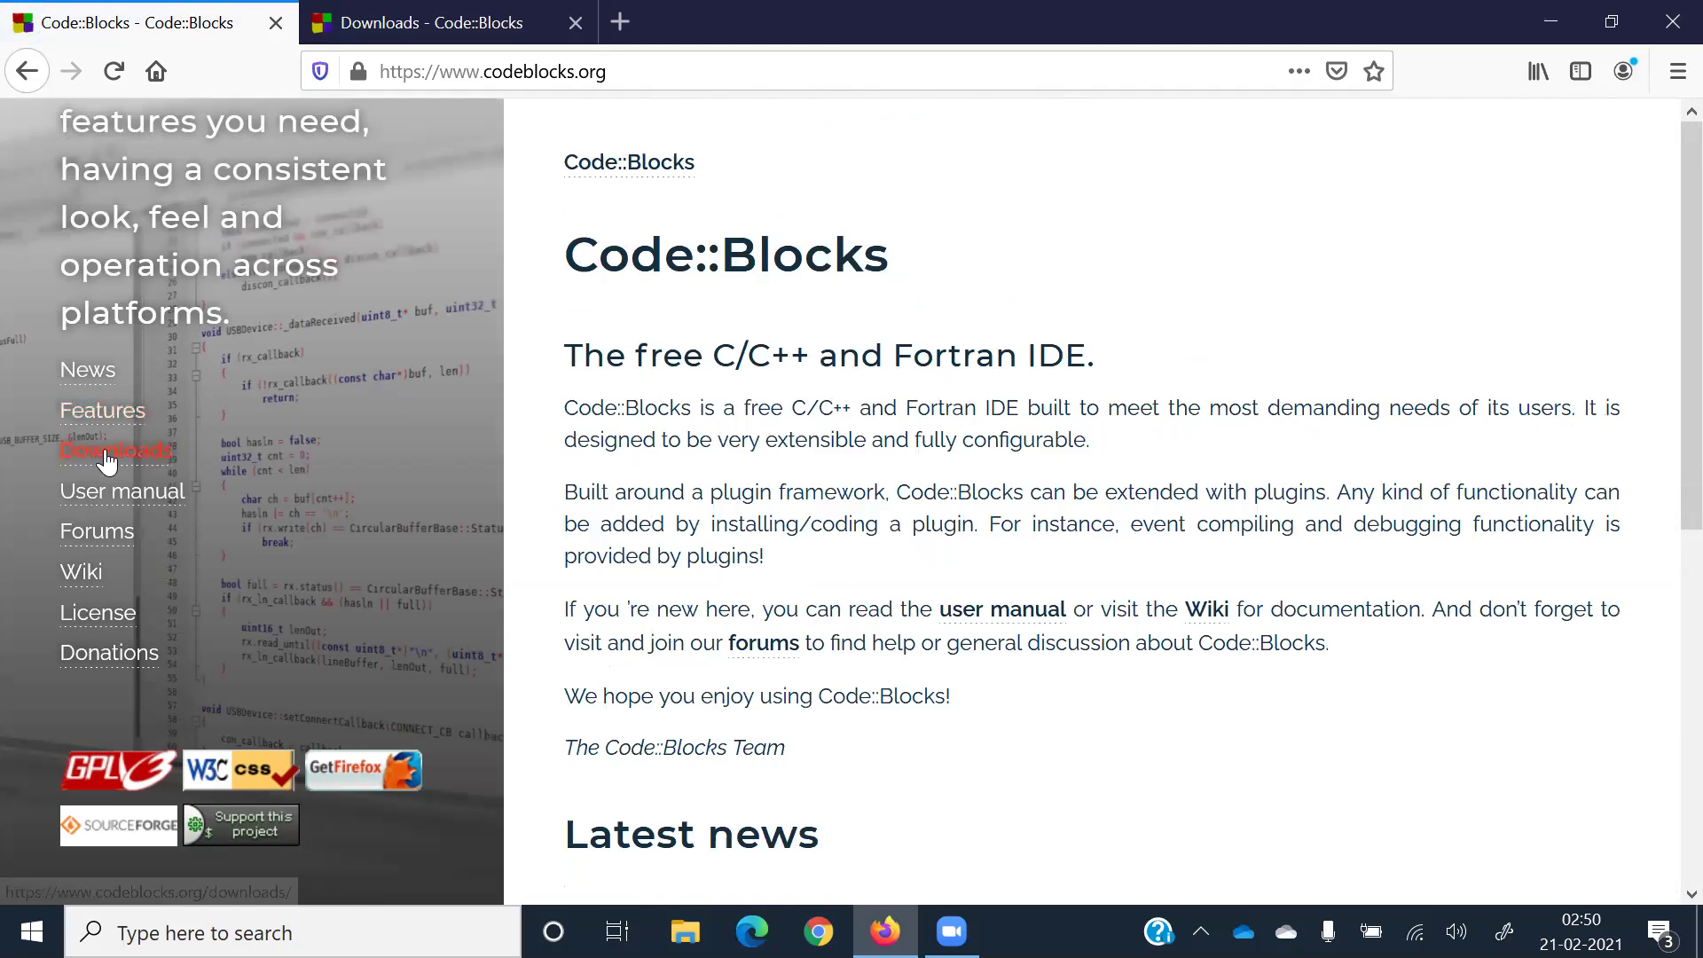
Go to the Downloads page and choose the binary release downloads
{"action": "left_click", "coordinate": [107, 460]}
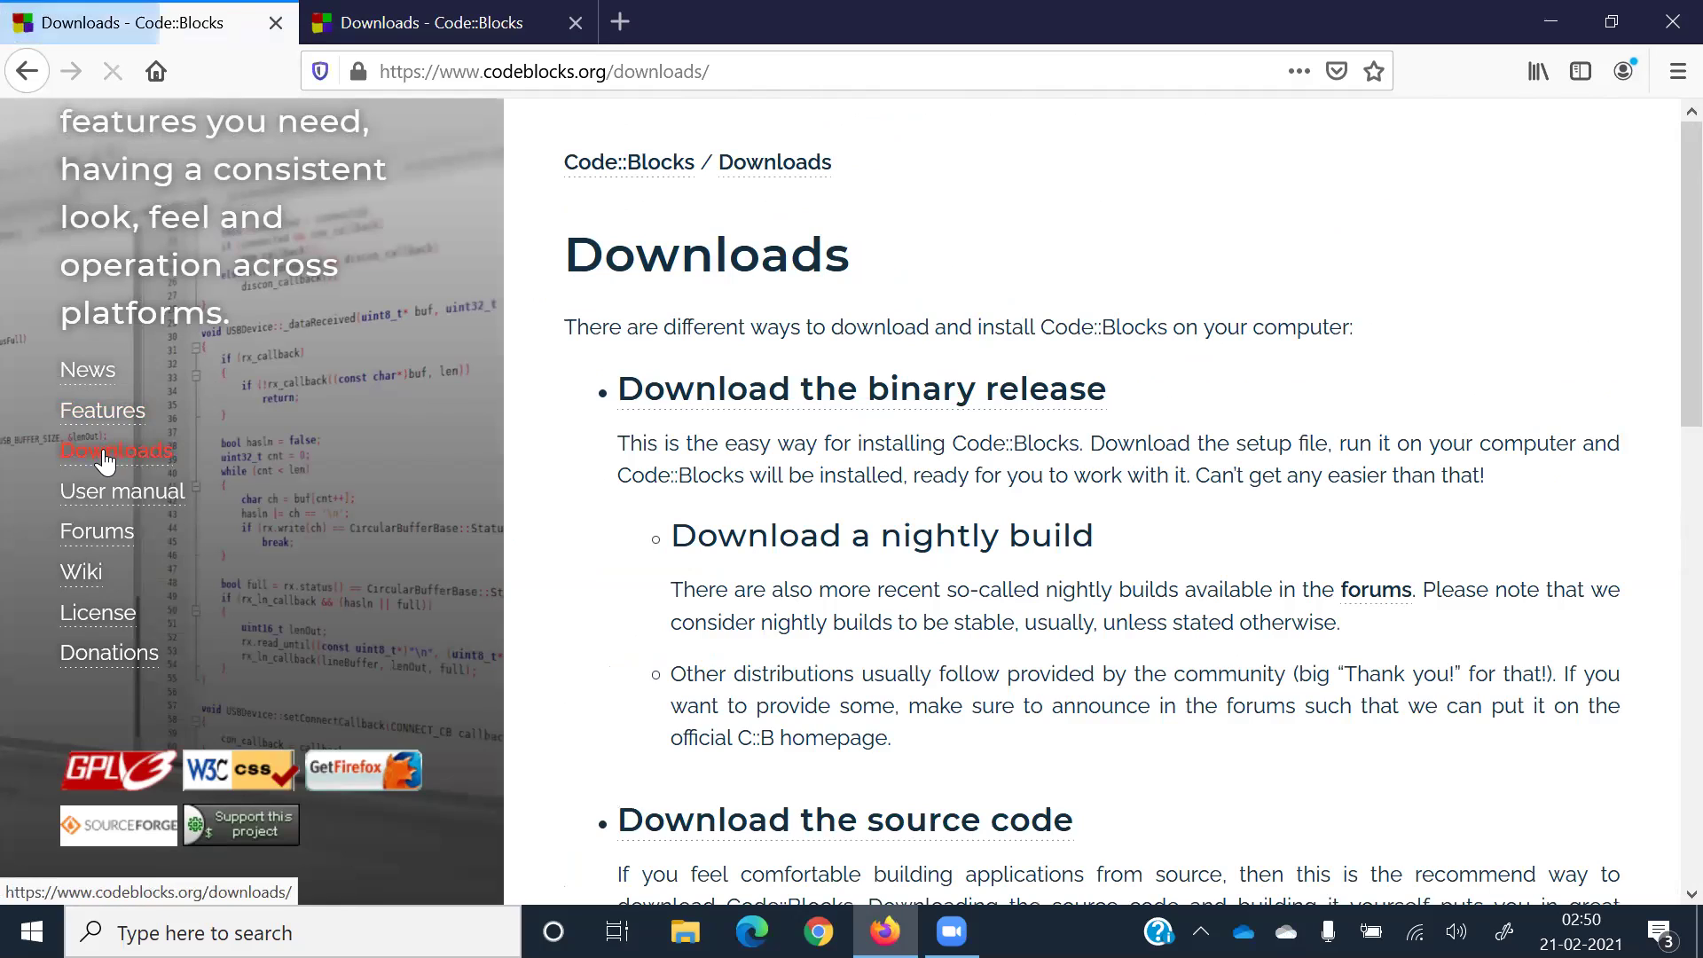
{"action": "double_click", "coordinate": [655, 248]}
{"action": "left_click", "coordinate": [703, 331]}
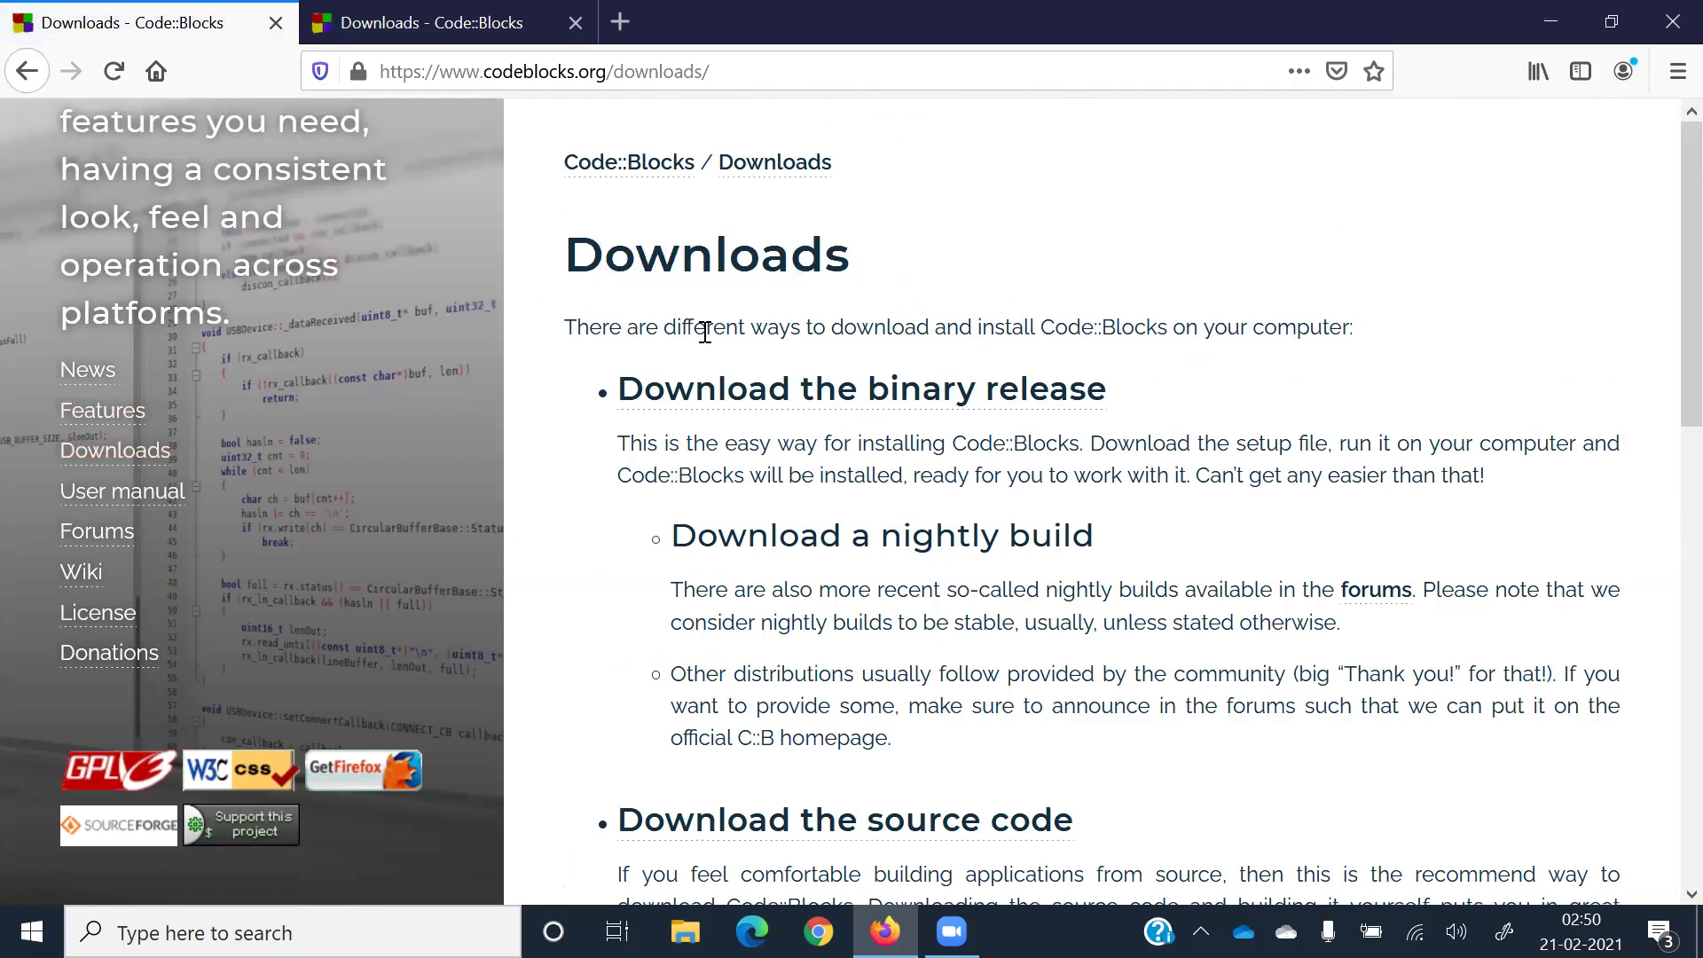
{"action": "left_click", "coordinate": [842, 391]}
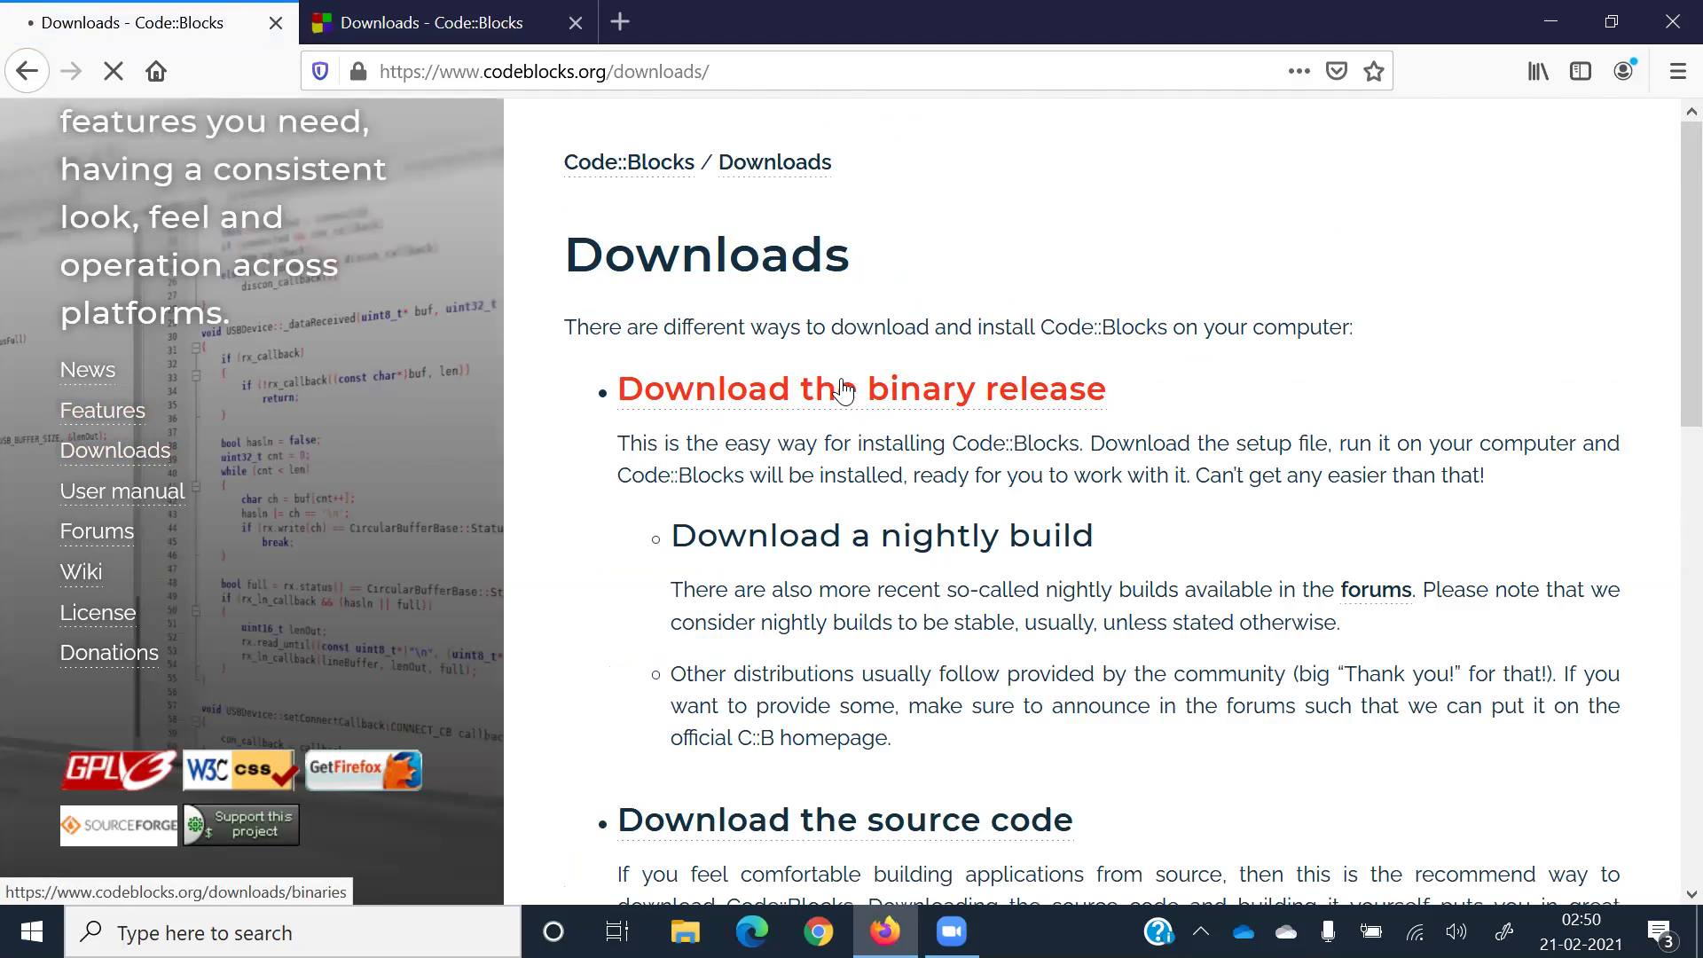
{"action": "scroll", "coordinate": [843, 387], "scroll_direction": "down", "scroll_amount": 5}
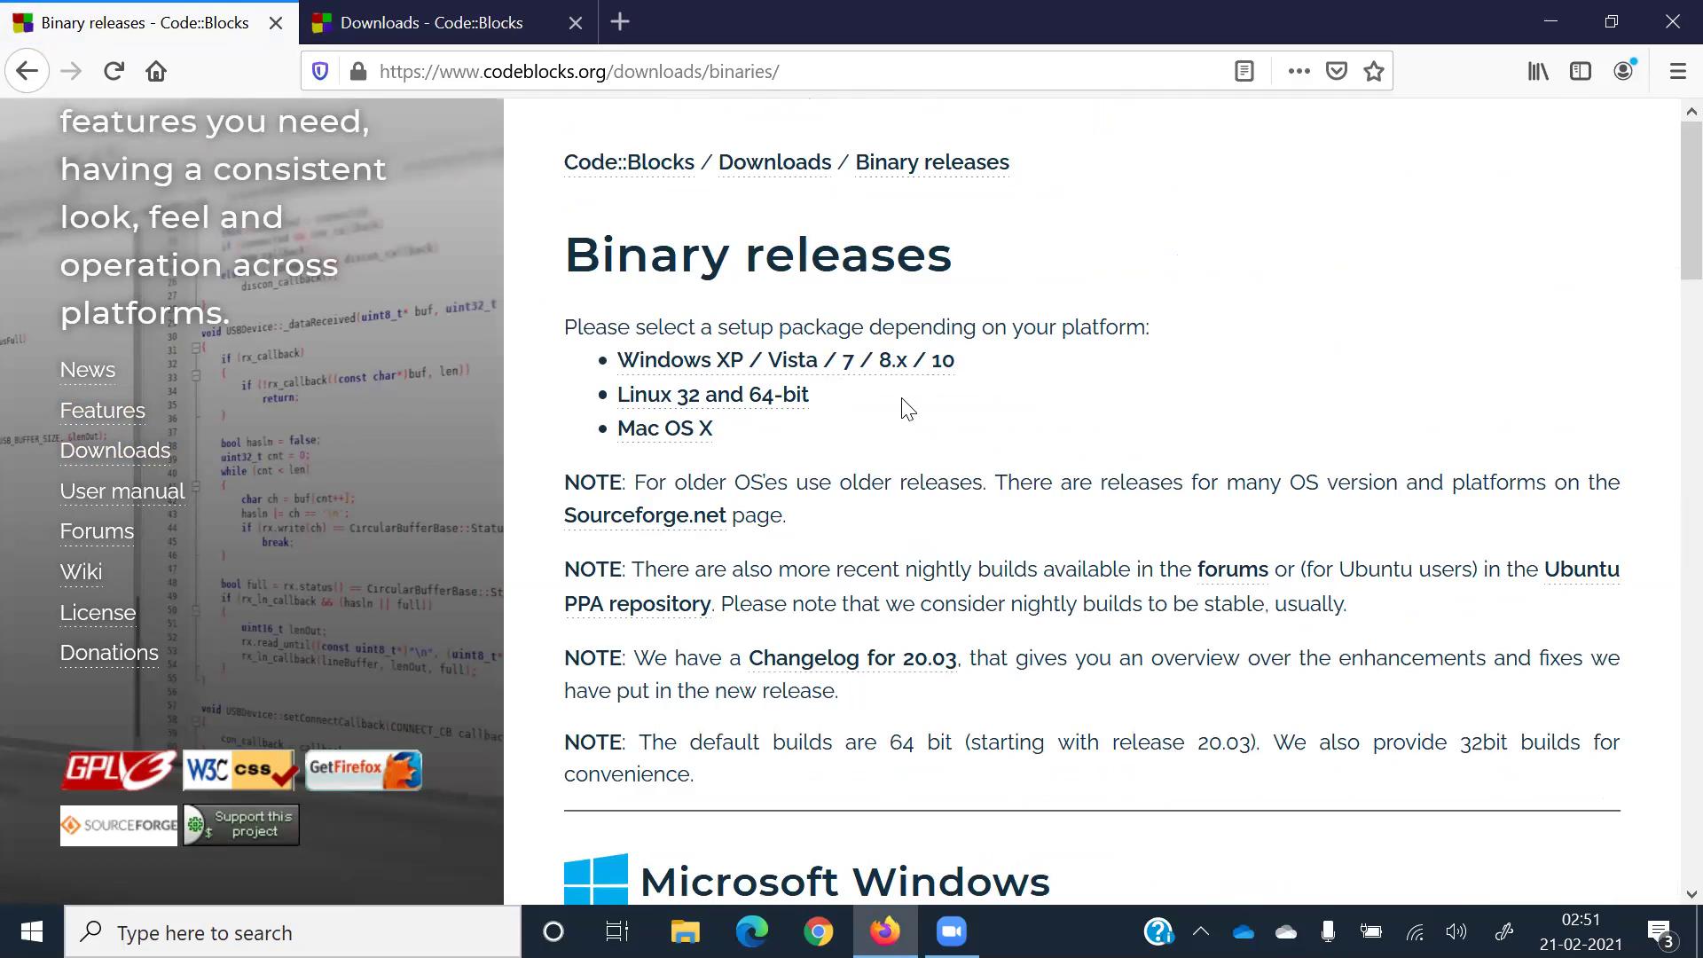
In the Microsoft Windows section, find codeblocks-20.03-setup.exe and its Download from mirror column
{"action": "left_click", "coordinate": [833, 362]}
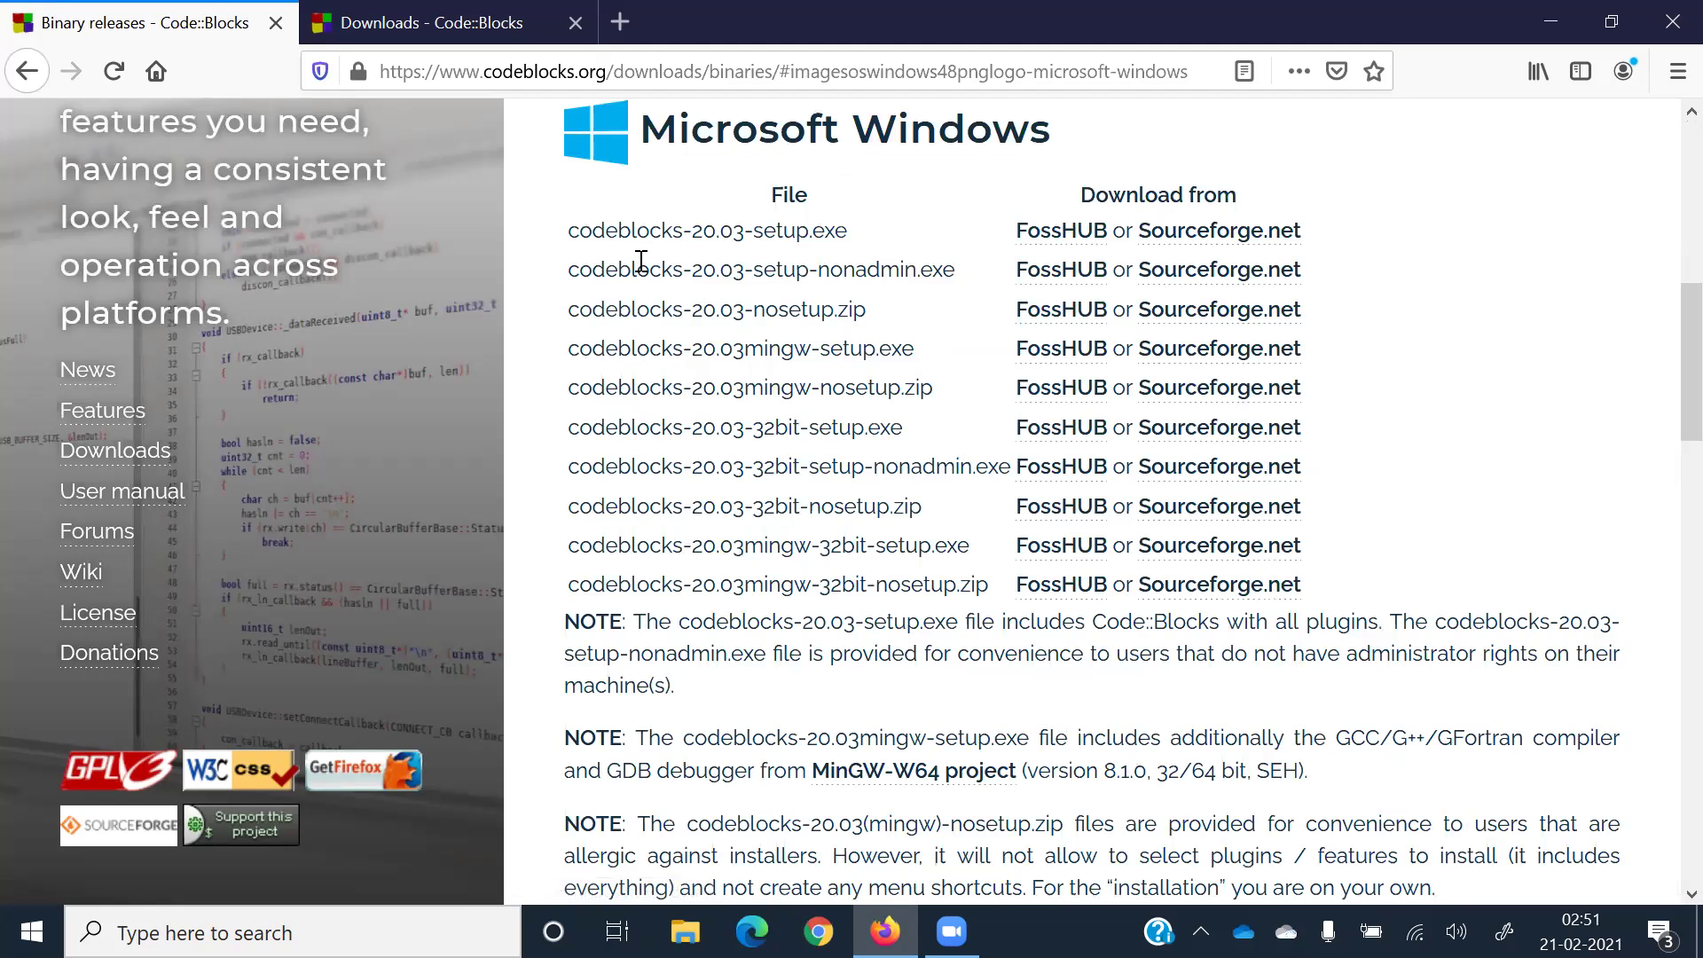
{"action": "left_click_drag", "start_coordinate": [604, 232], "coordinate": [816, 229]}
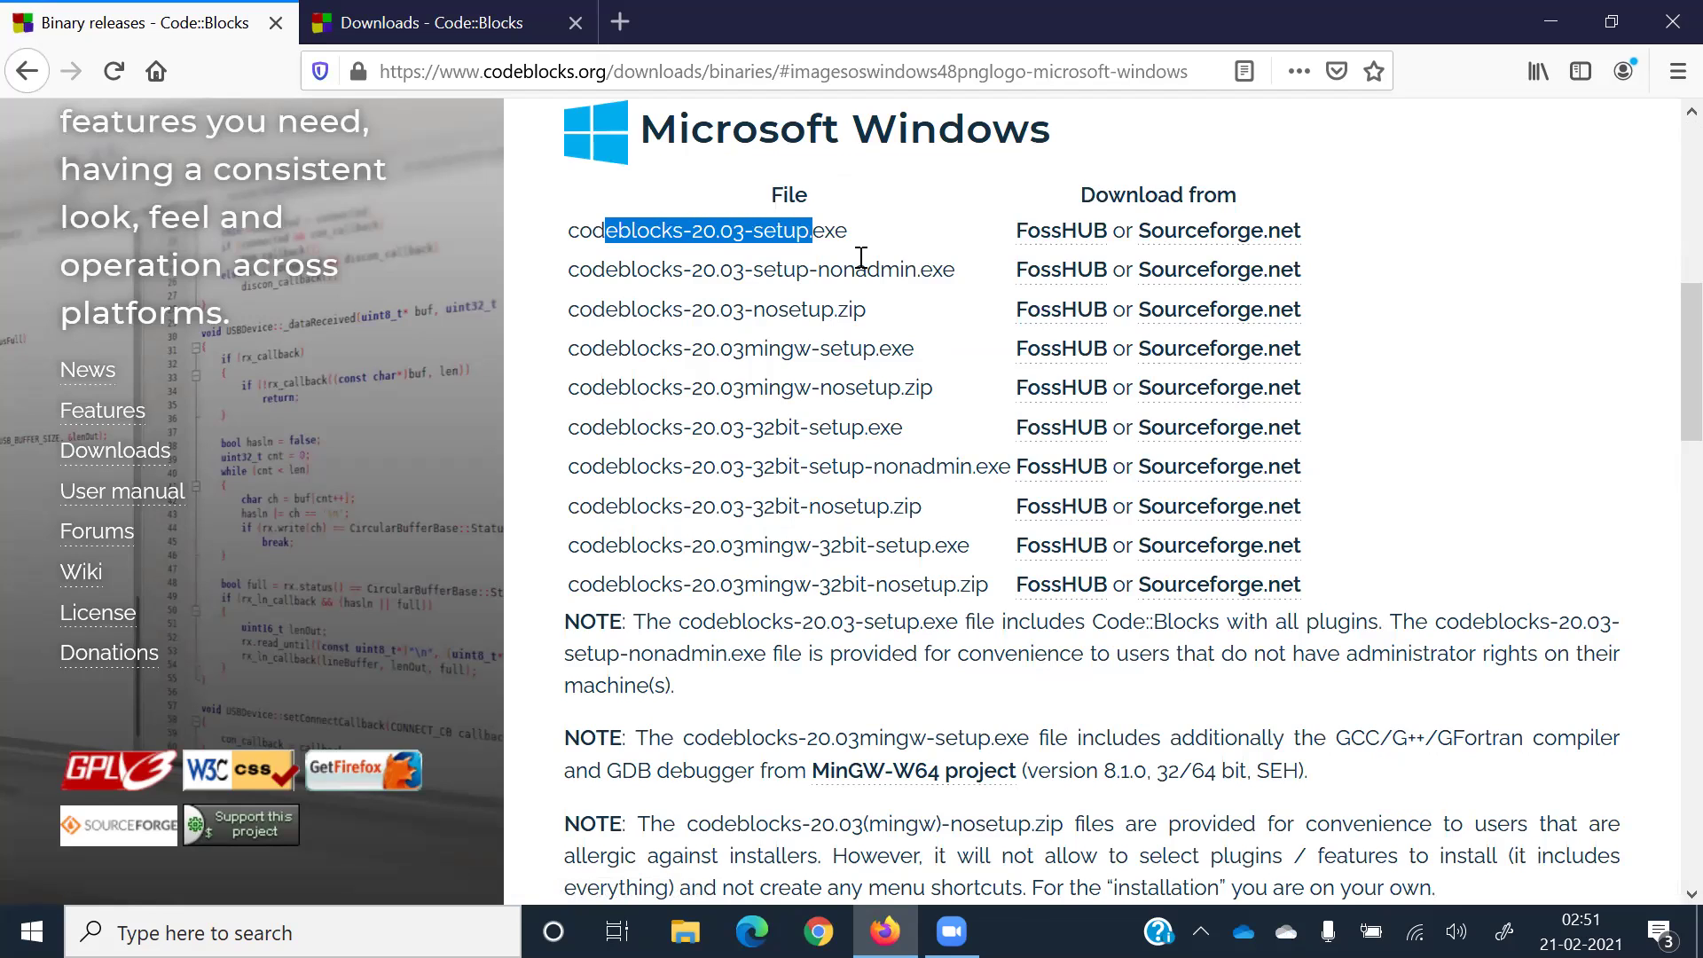
{"action": "left_click_drag", "start_coordinate": [1126, 193], "coordinate": [1187, 196]}
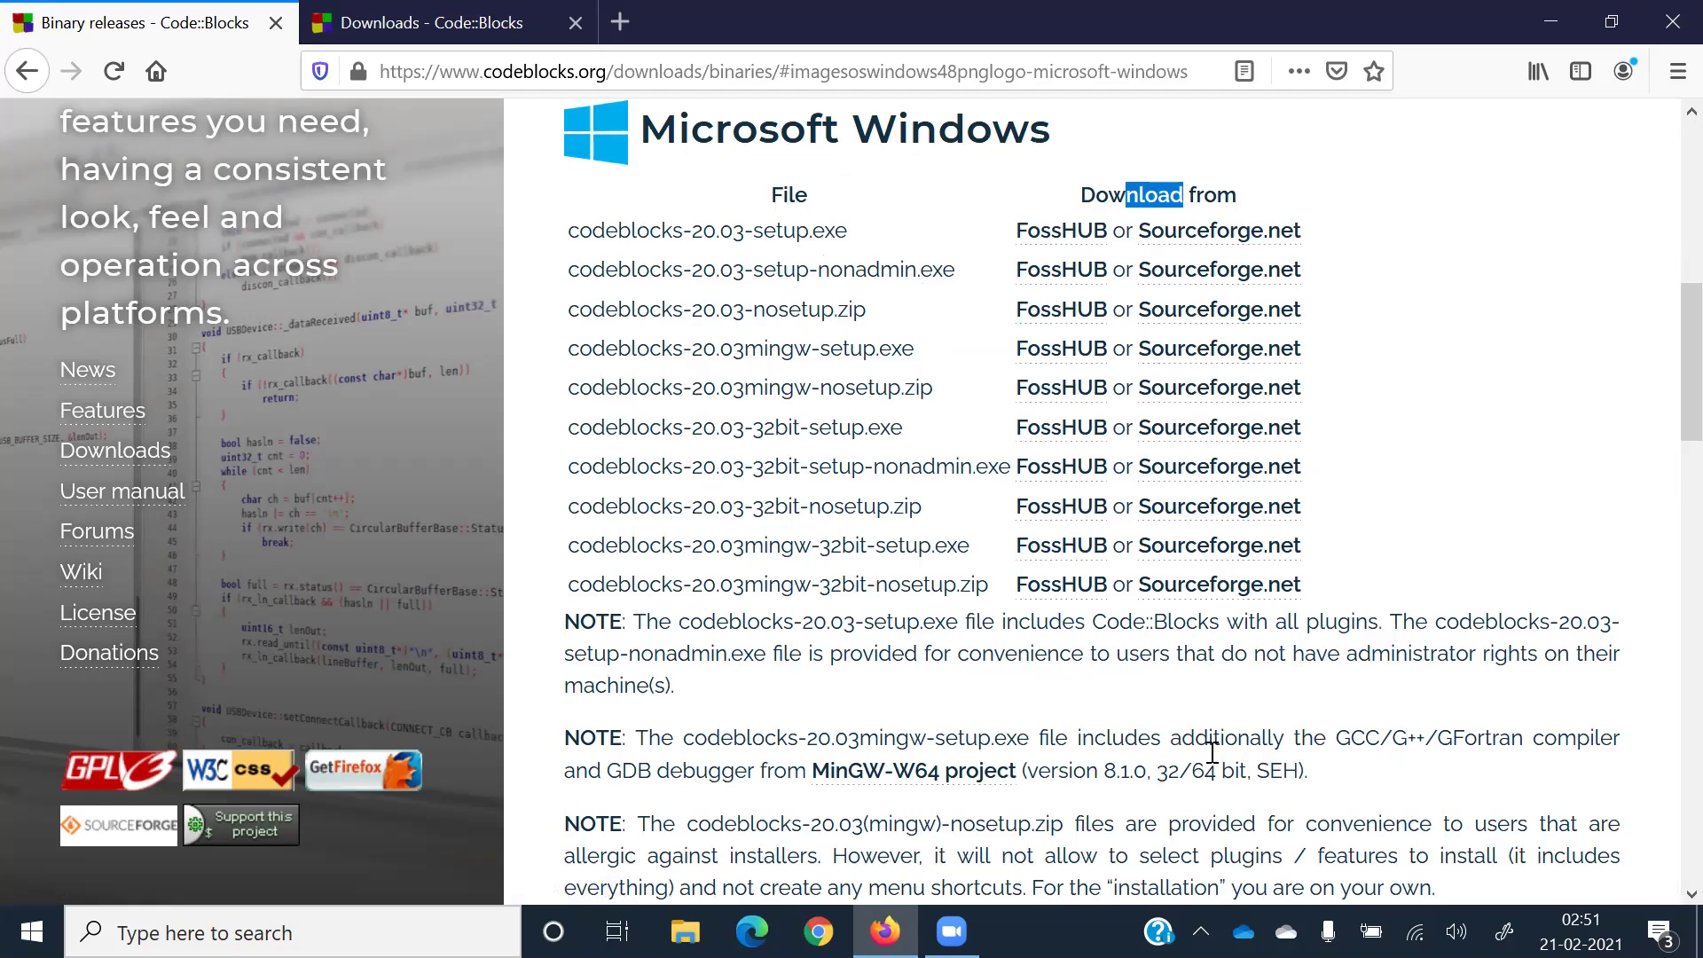
{"action": "left_click_drag", "start_coordinate": [635, 232], "coordinate": [809, 232]}
{"action": "left_click_drag", "start_coordinate": [1139, 195], "coordinate": [1184, 195]}
{"action": "left_click_drag", "start_coordinate": [811, 233], "coordinate": [592, 233]}
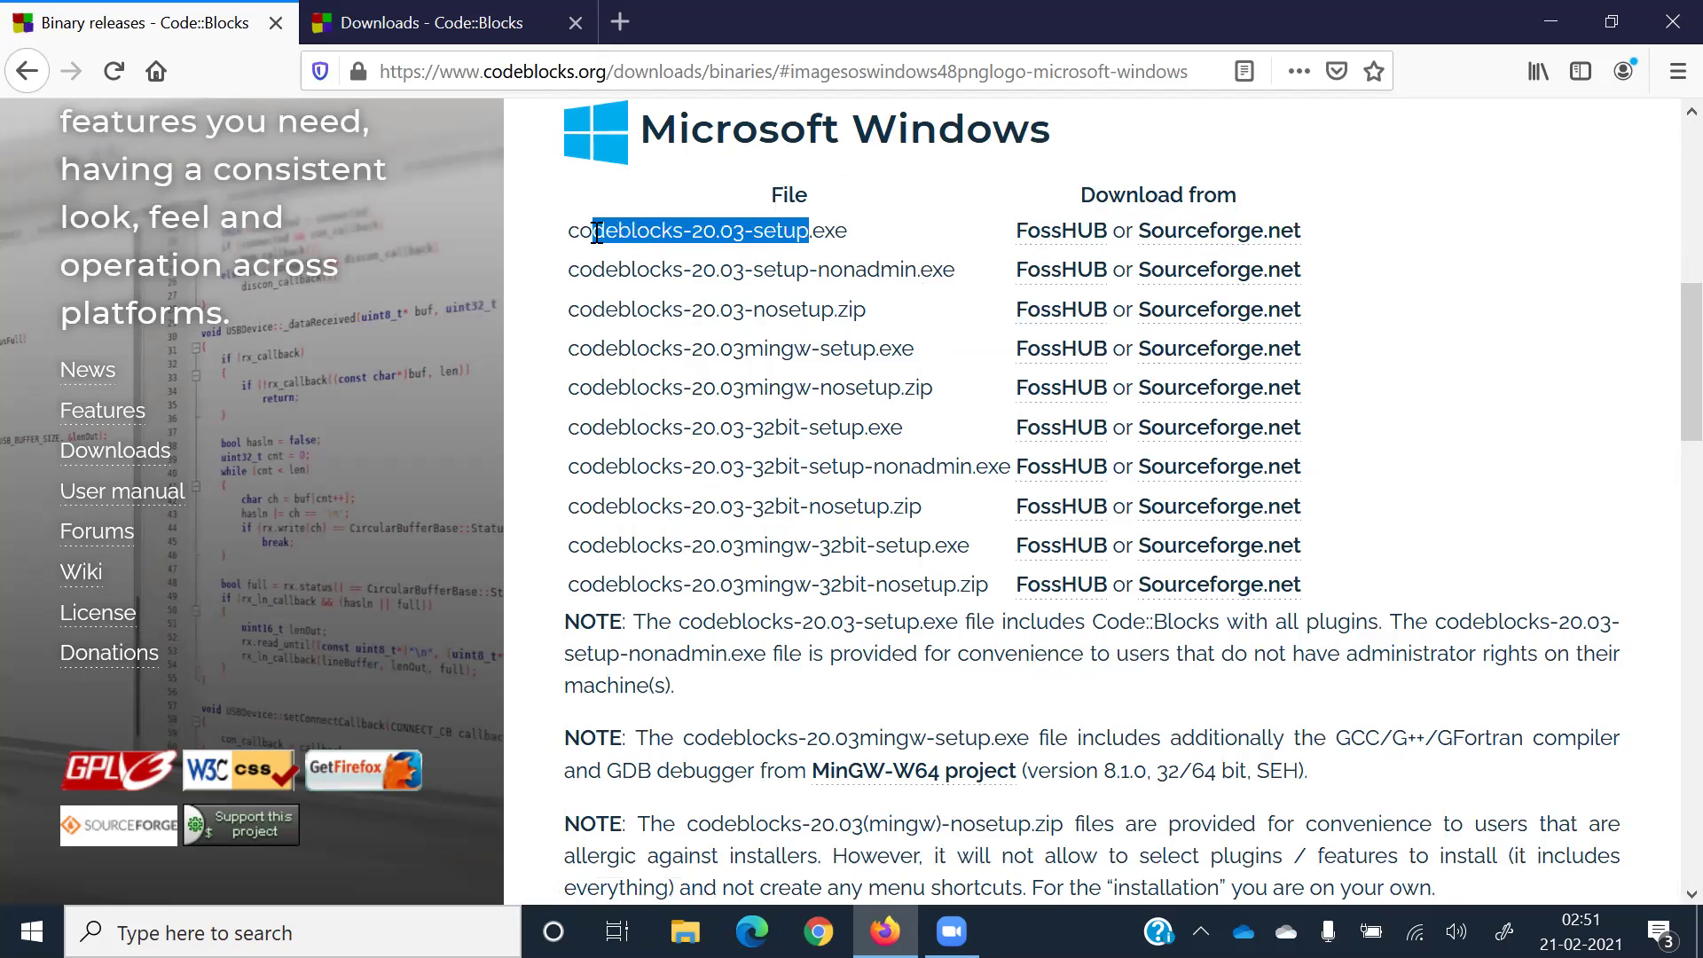
{"action": "left_click_drag", "start_coordinate": [1096, 195], "coordinate": [1218, 195]}
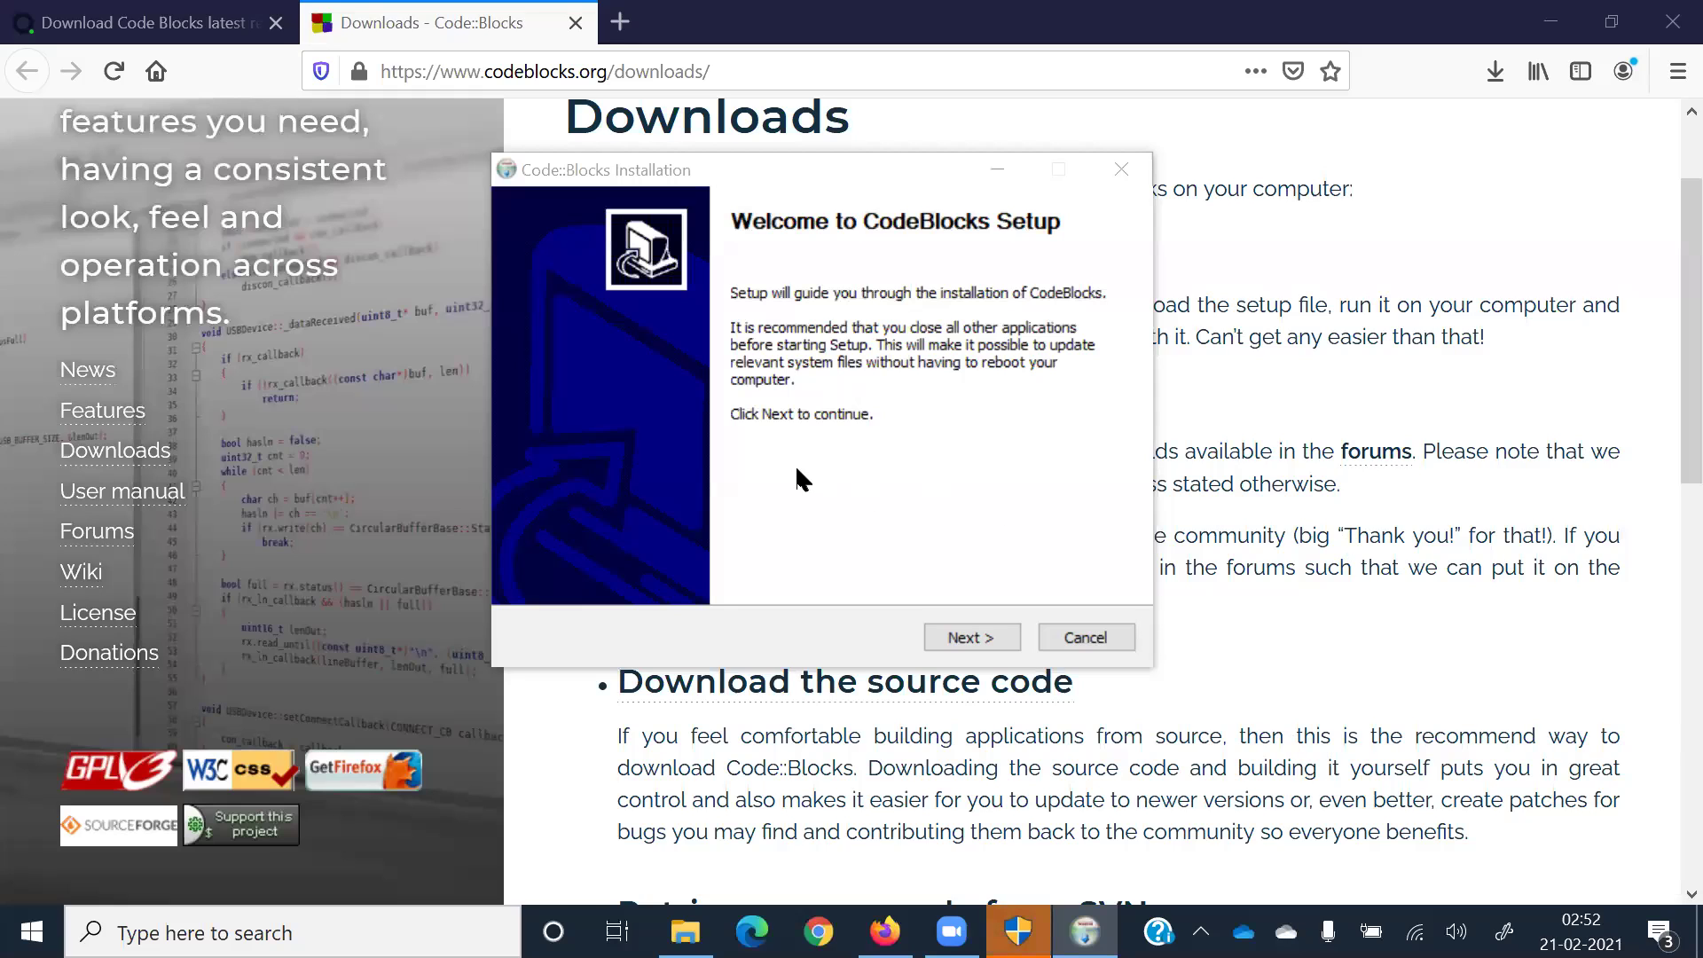
Continue past the CodeBlocks Setup welcome page and accept the licence agreement
{"action": "left_click", "coordinate": [859, 177]}
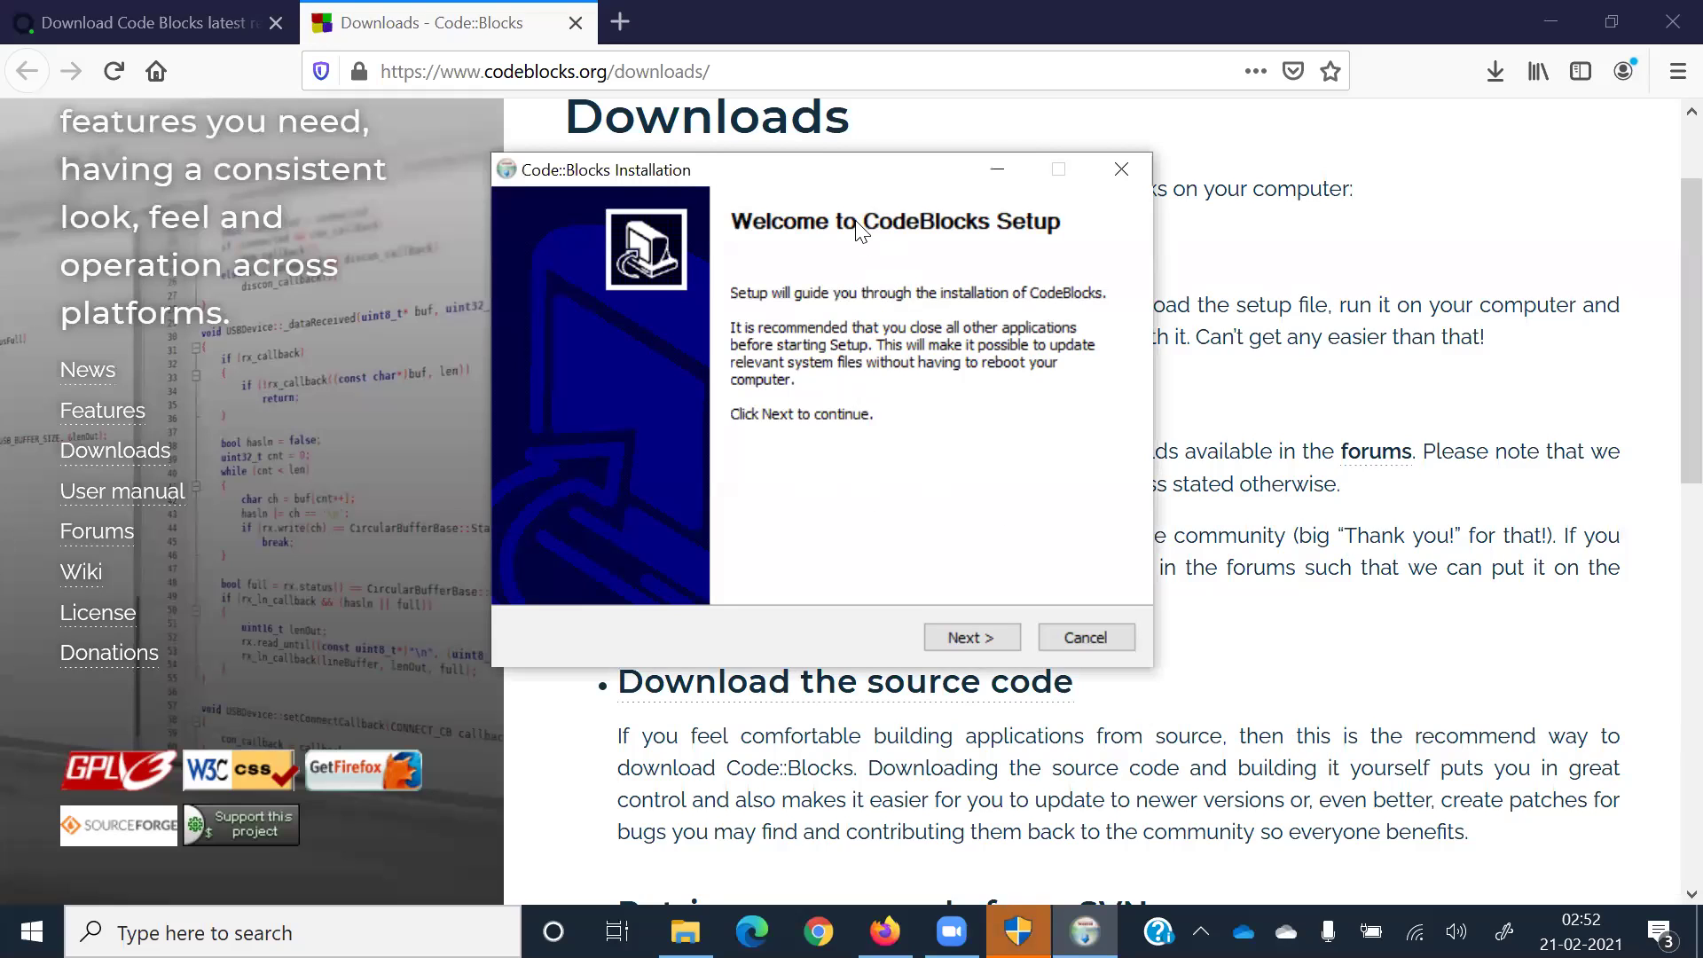
{"action": "left_click_drag", "start_coordinate": [856, 228], "coordinate": [854, 225]}
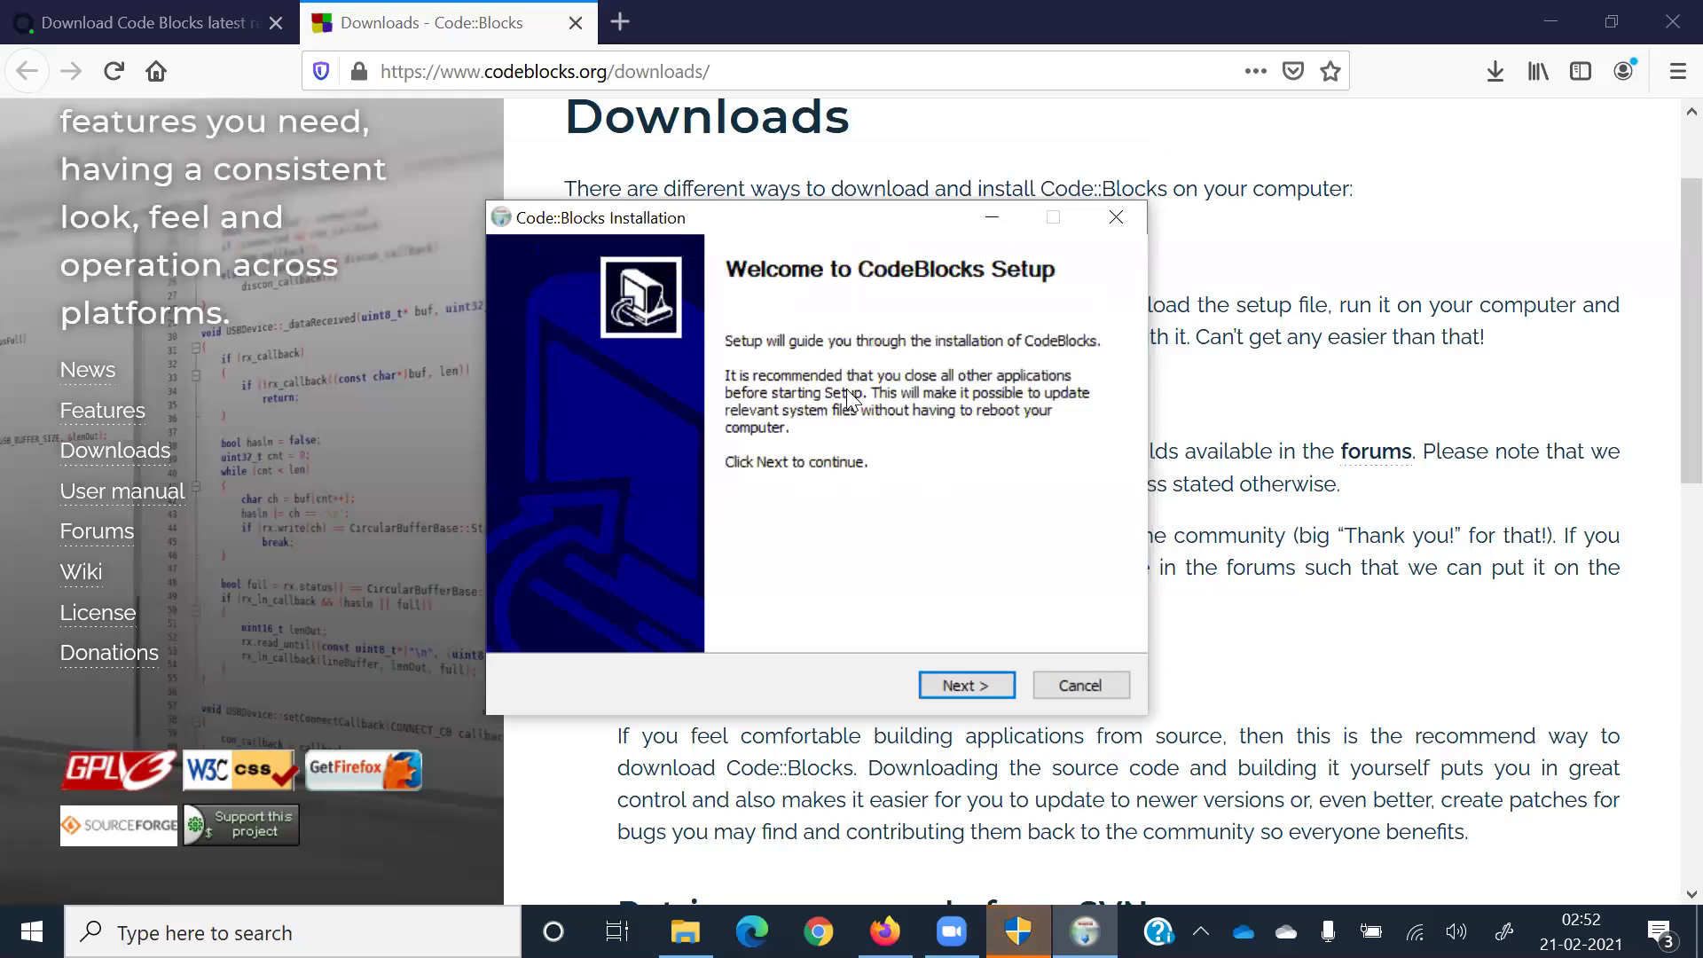
{"action": "left_click", "coordinate": [964, 685]}
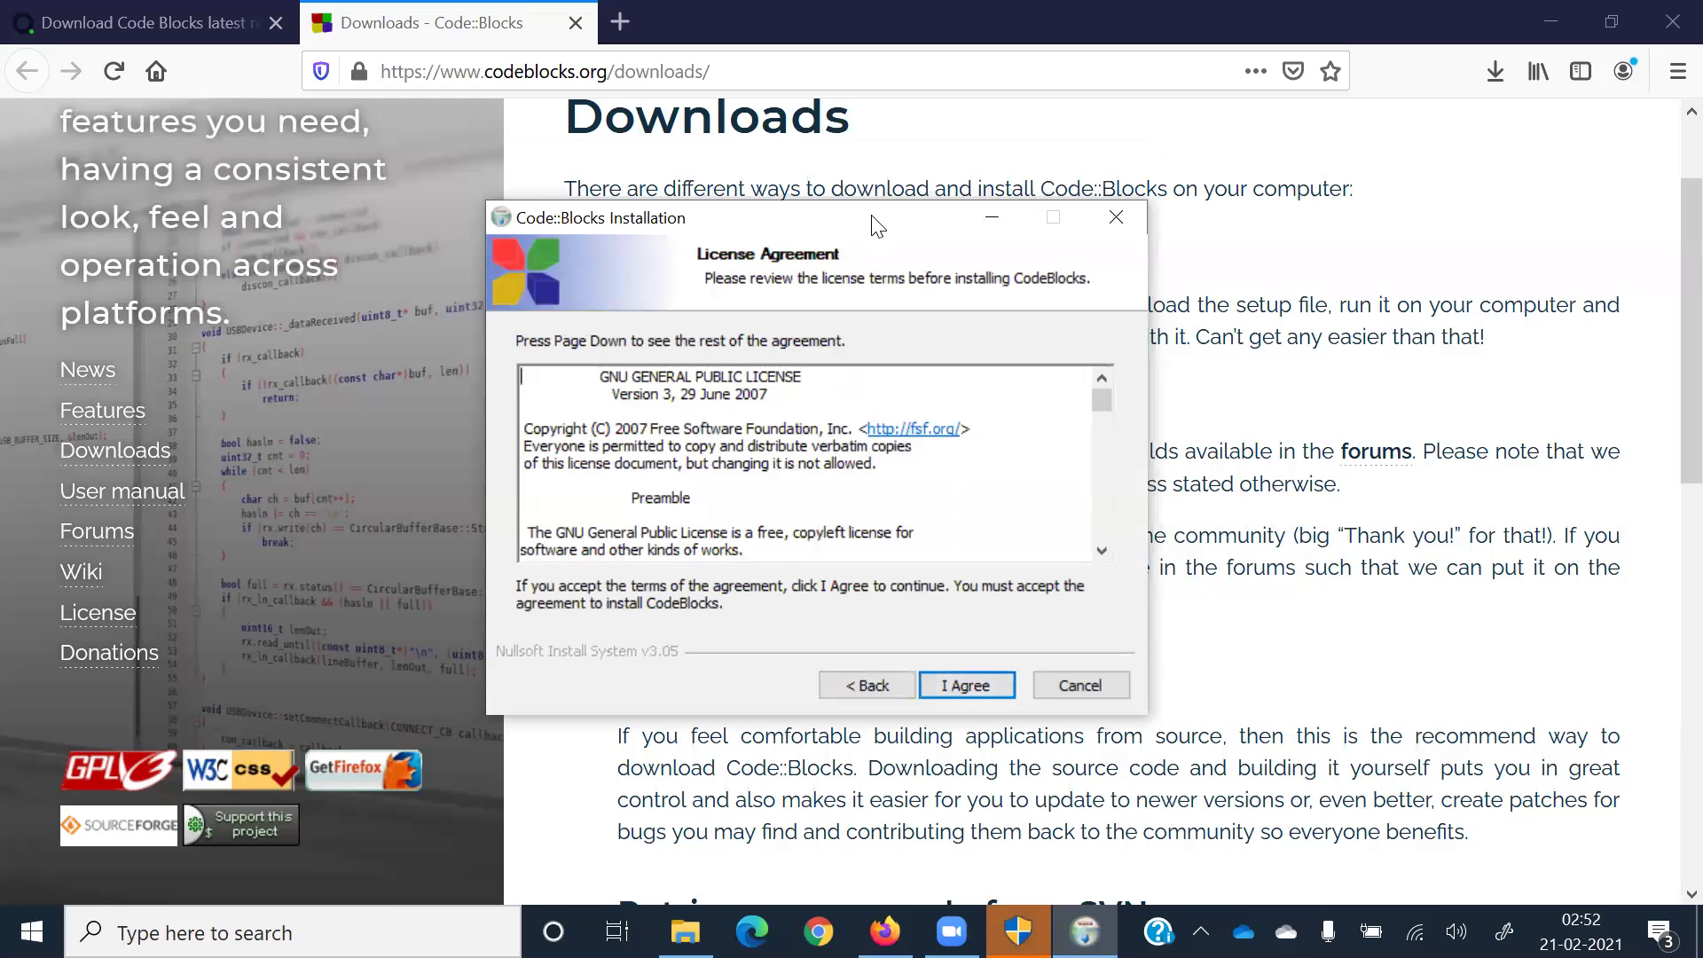
{"action": "left_click_drag", "start_coordinate": [877, 227], "coordinate": [895, 172]}
{"action": "left_click", "coordinate": [969, 626]}
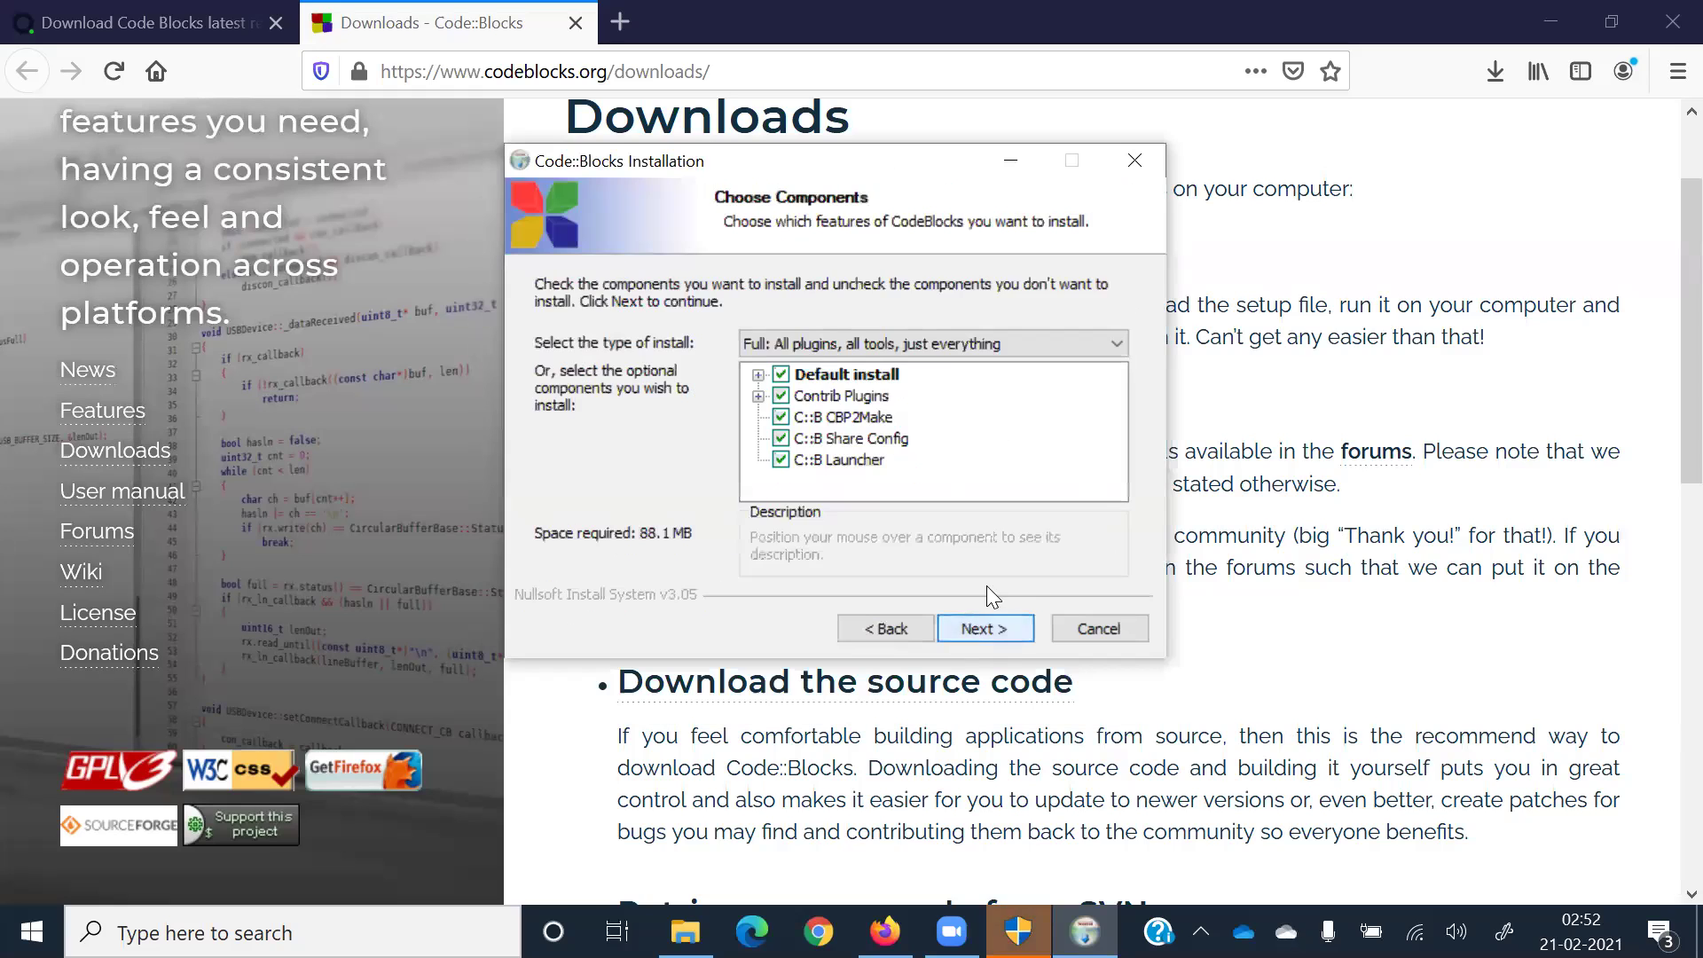
Keep the Full install into C:\Program Files\CodeBlocks and start installing
{"action": "left_click", "coordinate": [986, 630]}
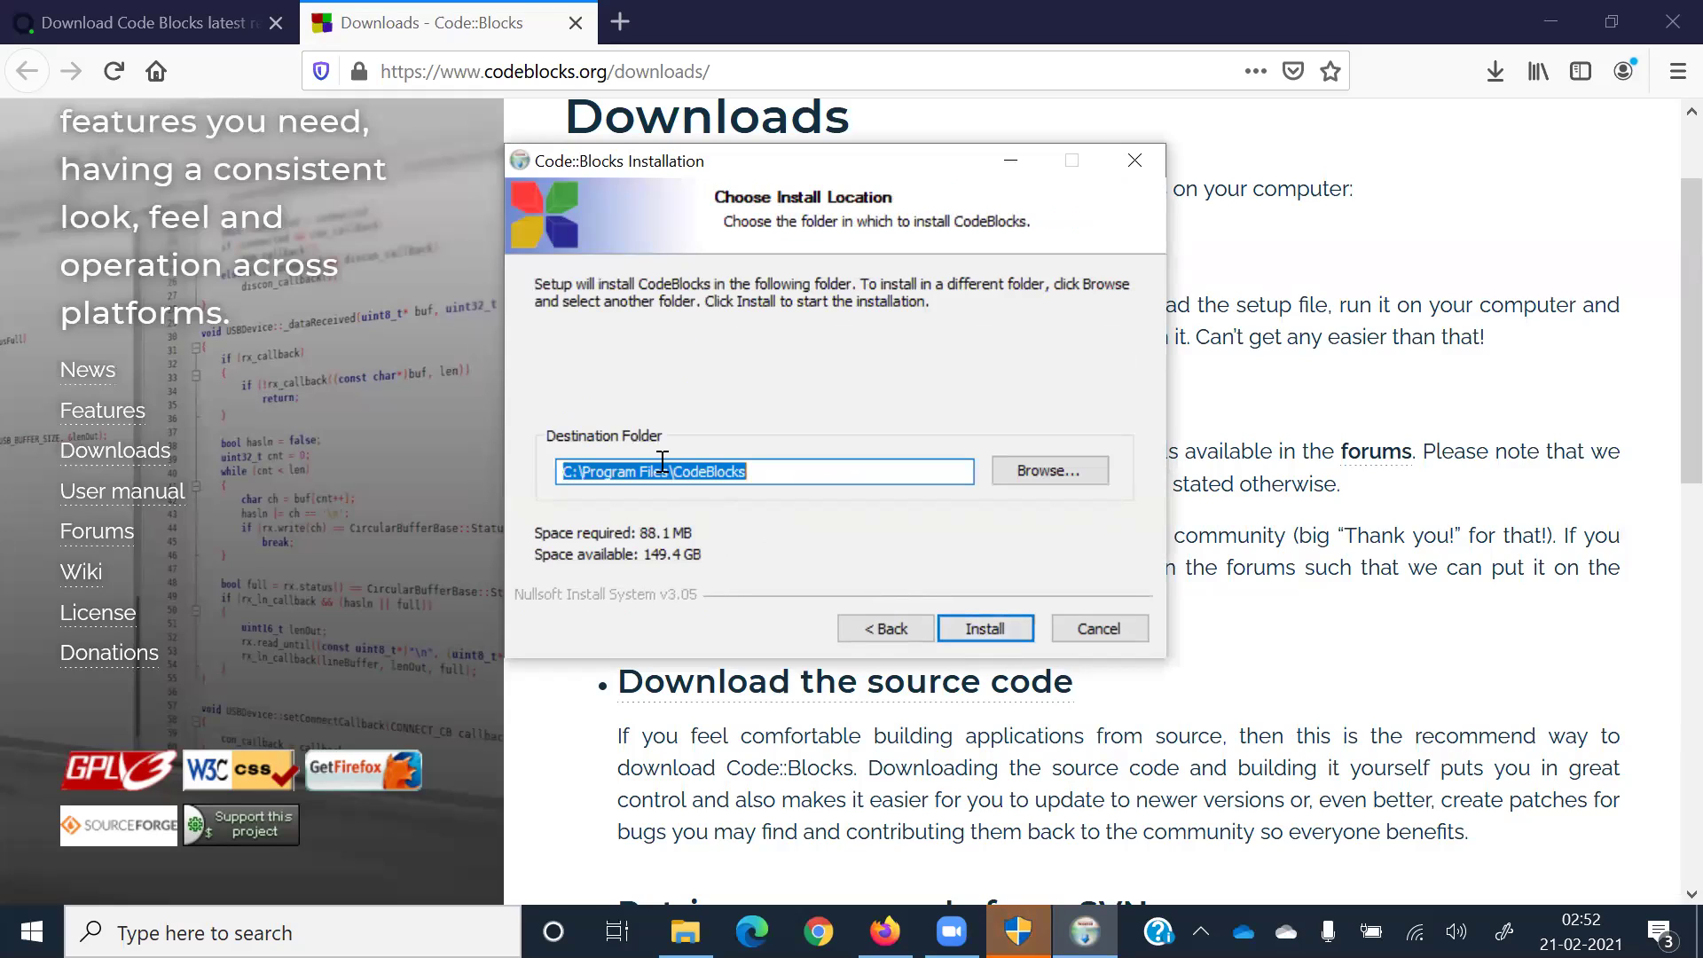
{"action": "left_click", "coordinate": [804, 467]}
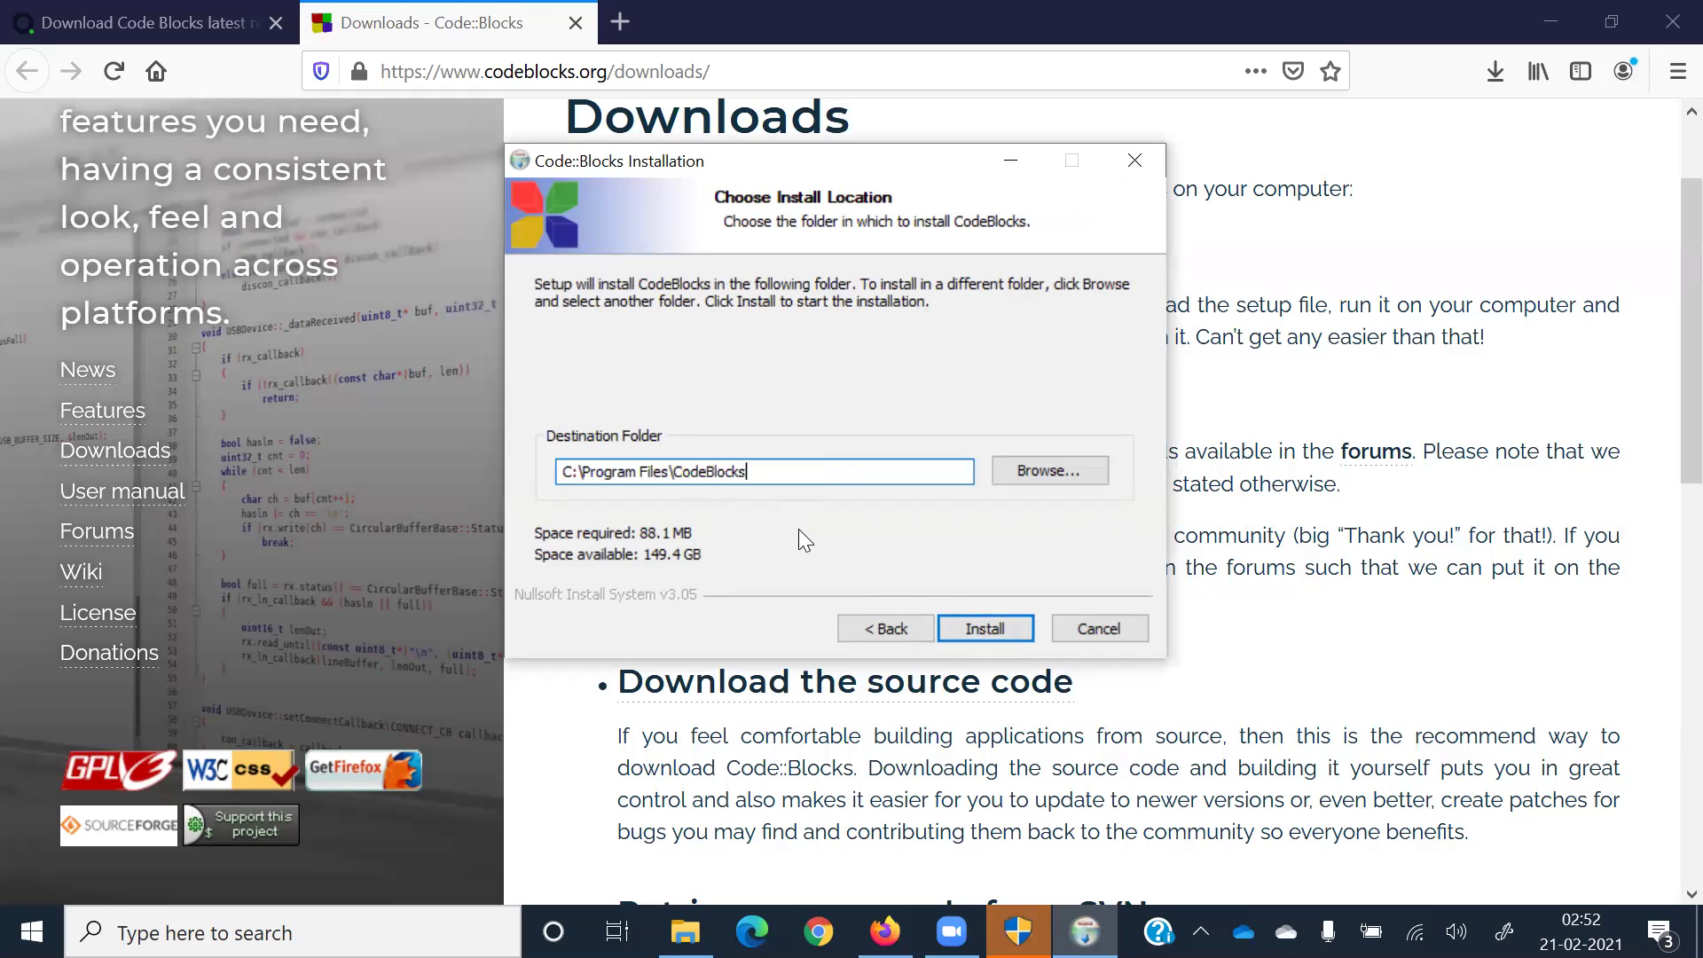
{"action": "left_click", "coordinate": [990, 629]}
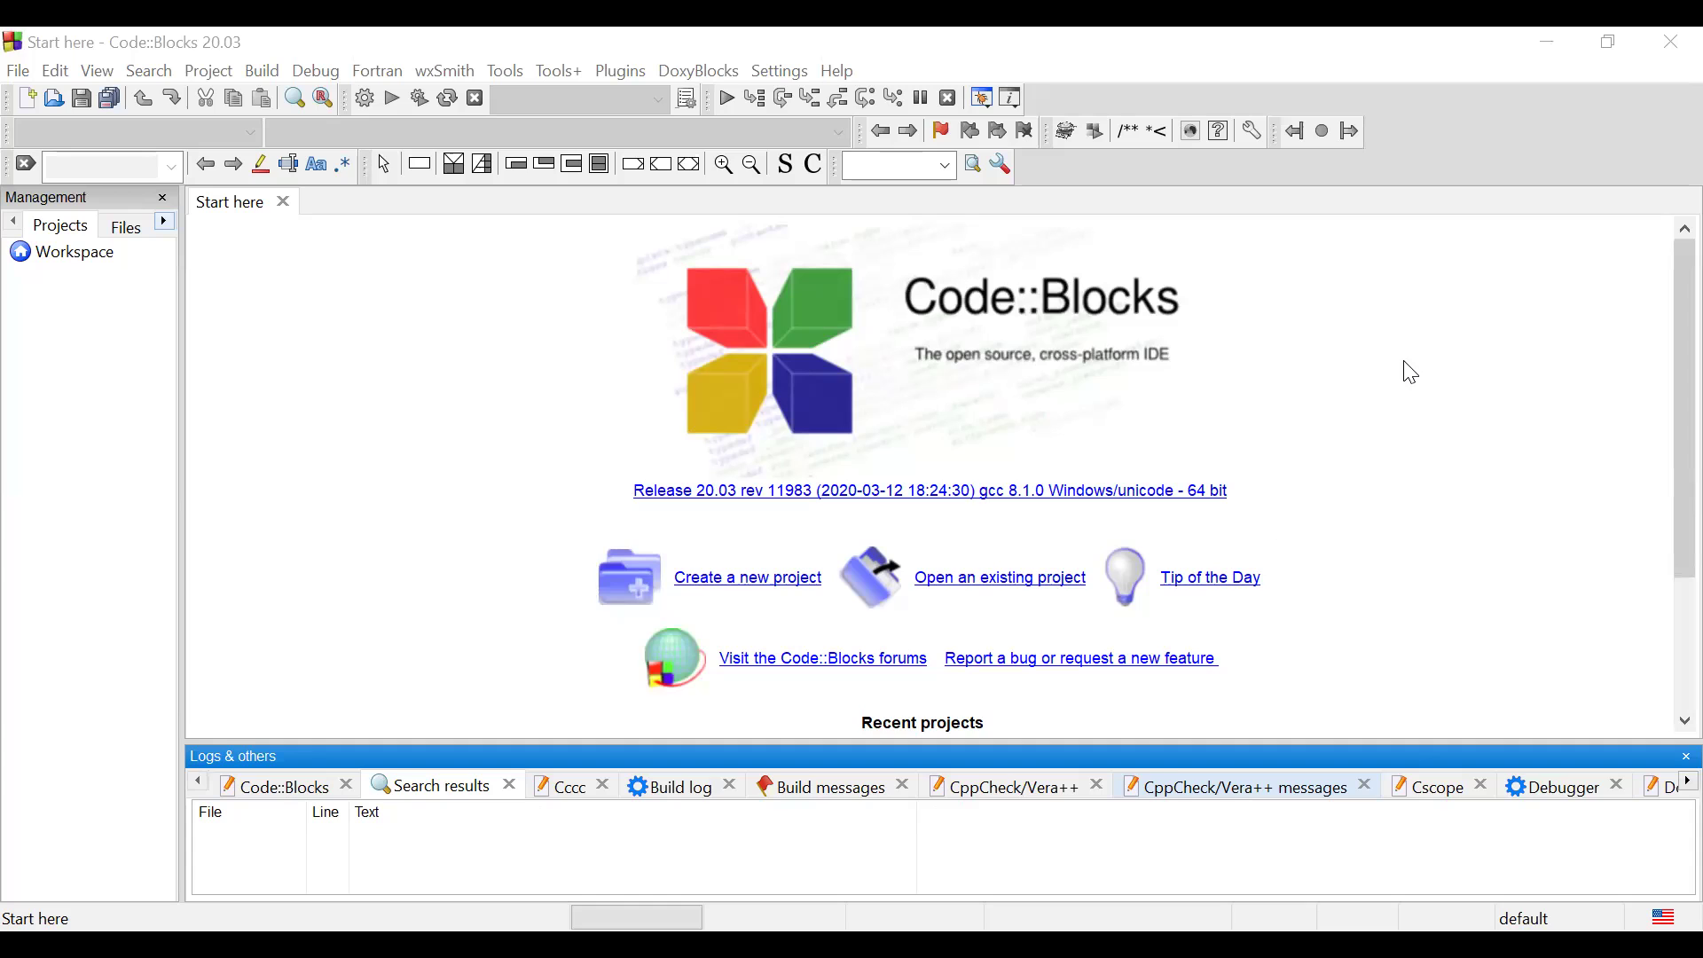
{"action": "left_click", "coordinate": [16, 73]}
{"action": "mouse_move", "coordinate": [57, 72]}
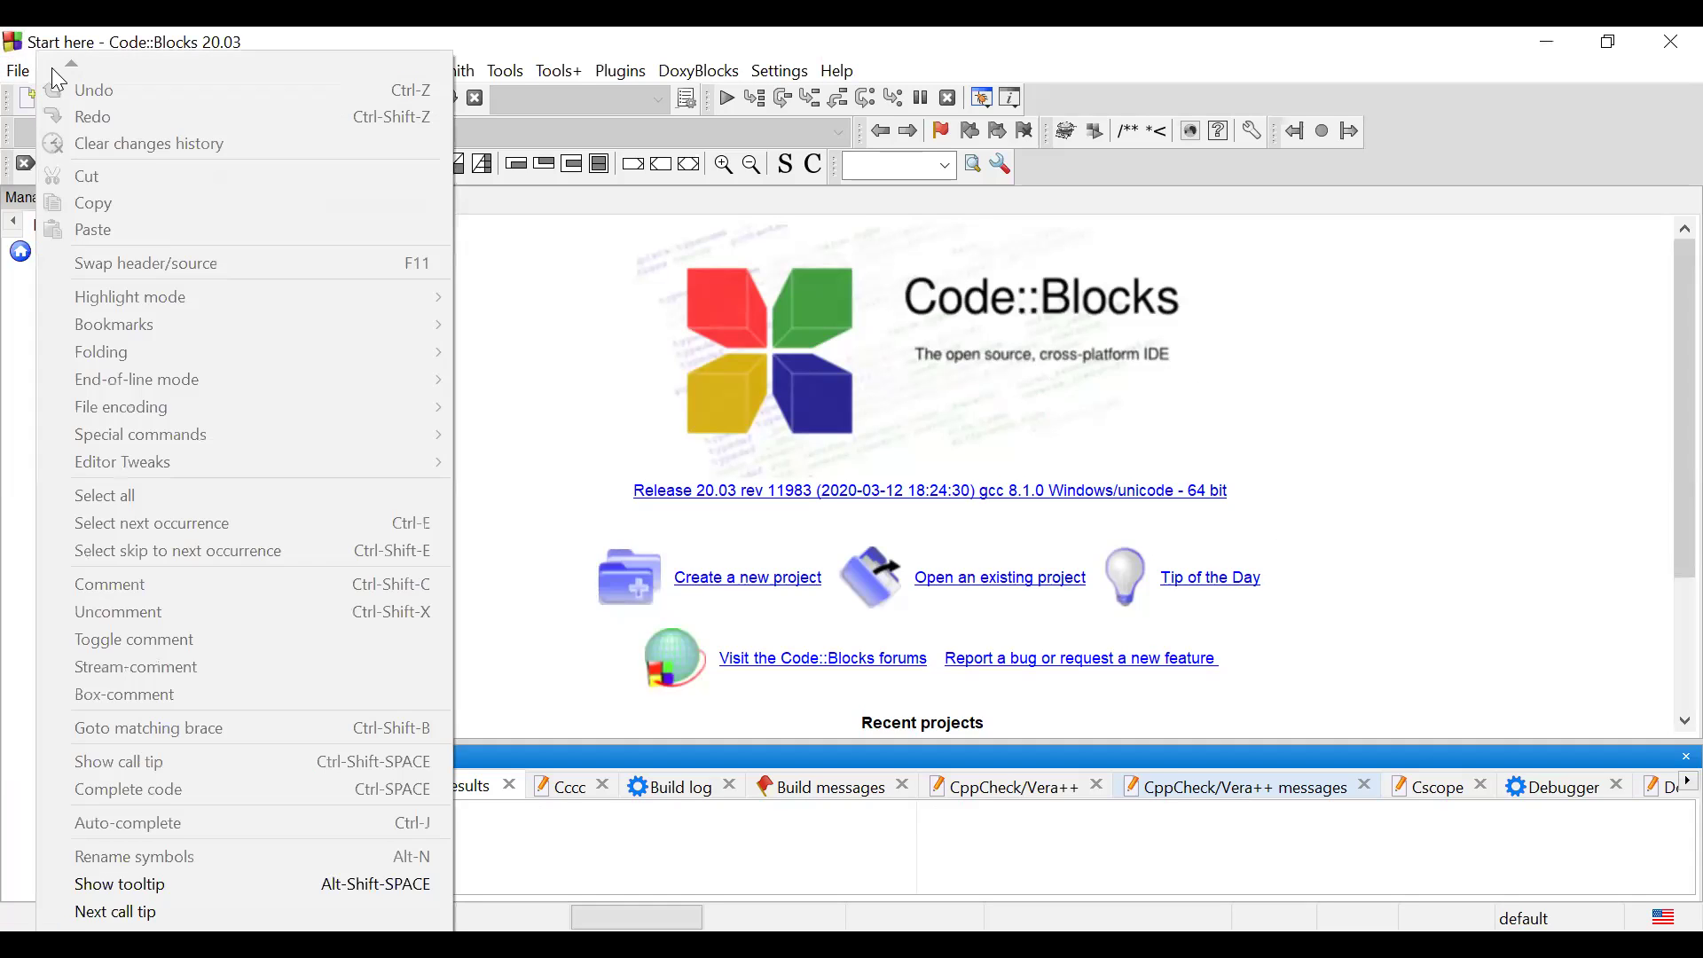
{"action": "left_click", "coordinate": [41, 31]}
{"action": "left_click", "coordinate": [101, 73]}
{"action": "left_click", "coordinate": [103, 73]}
{"action": "left_click", "coordinate": [24, 73]}
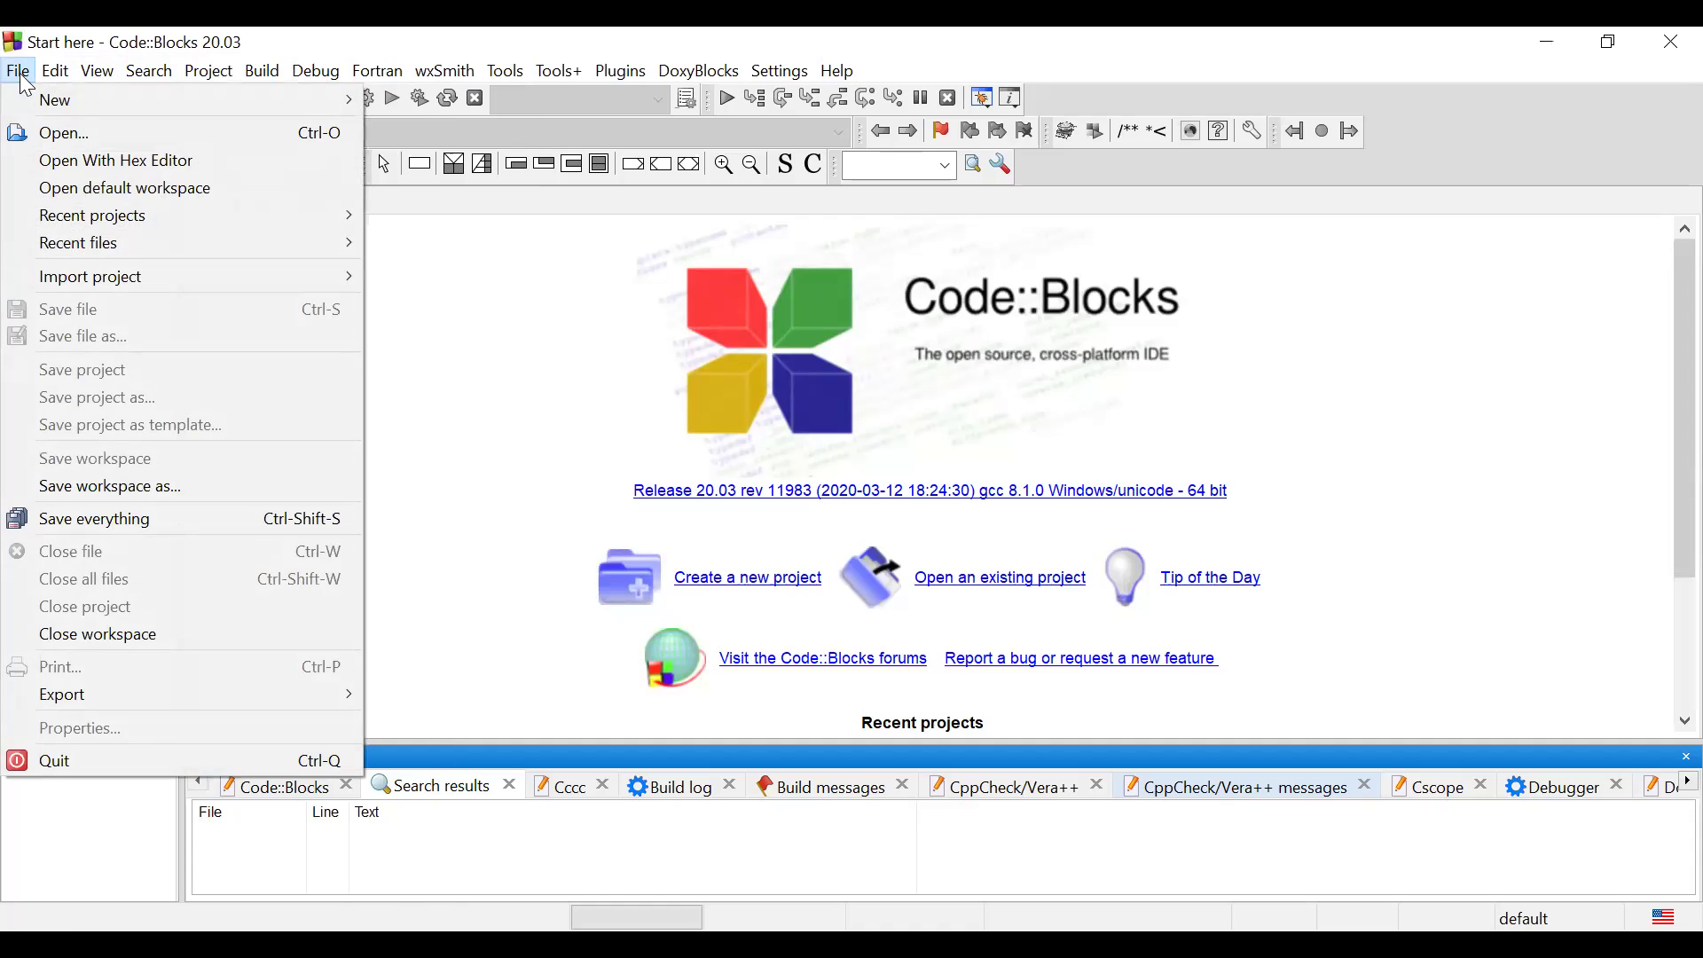
{"action": "mouse_move", "coordinate": [62, 72]}
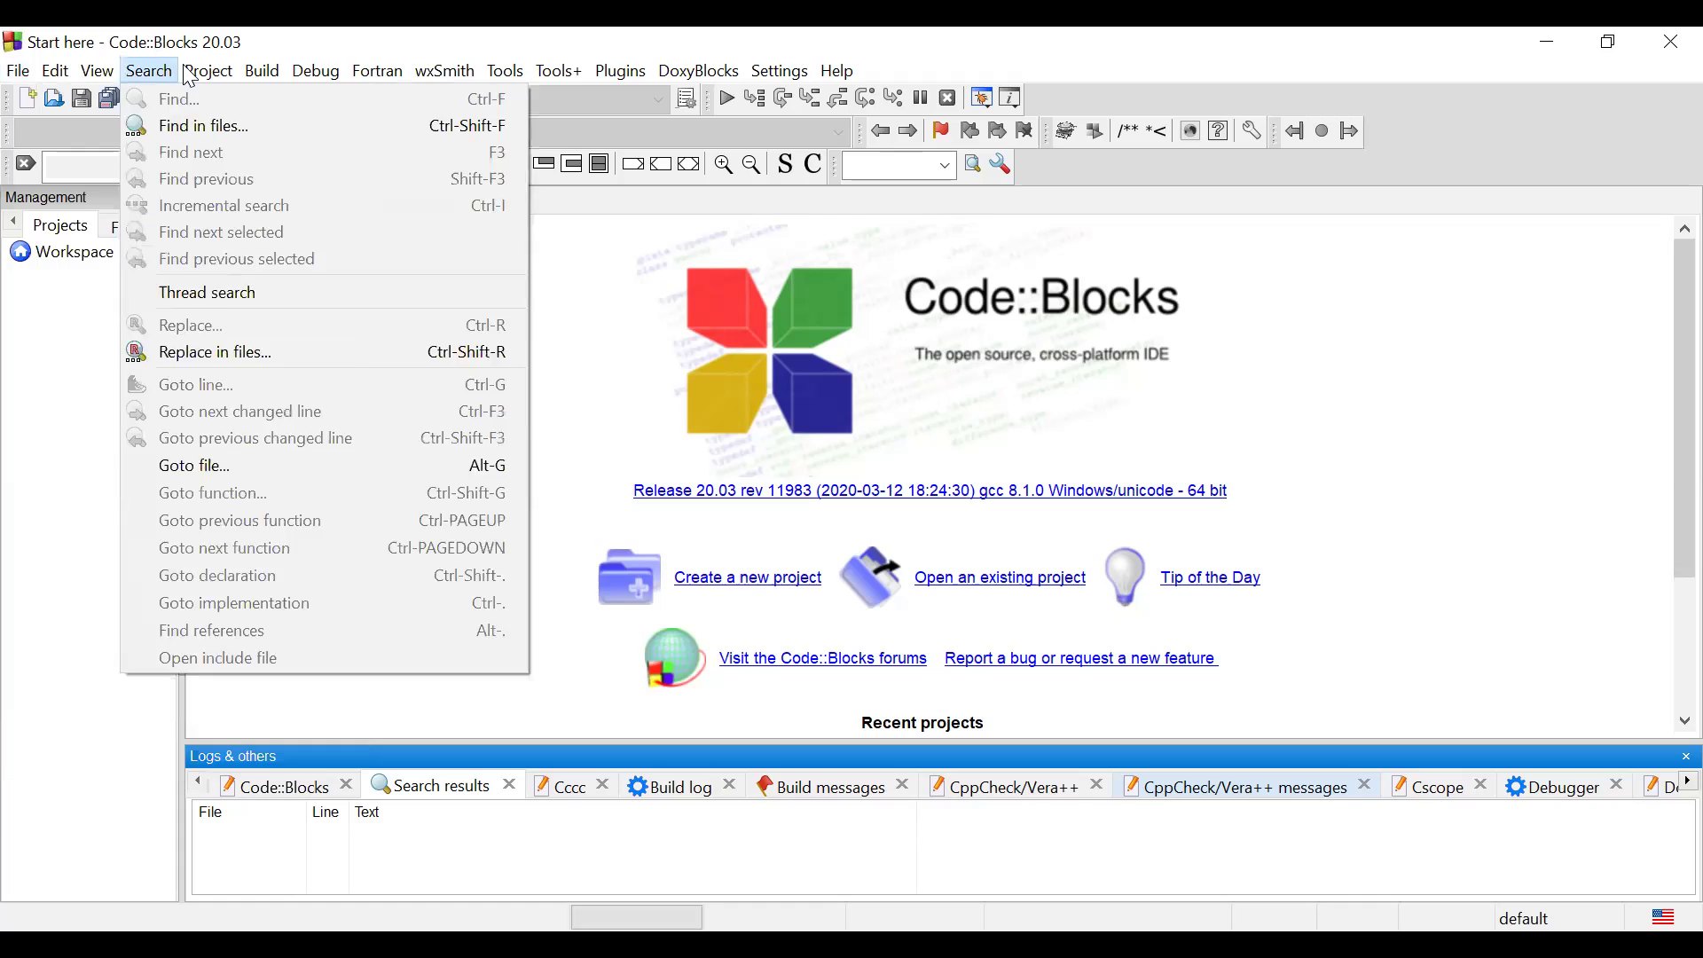
{"action": "mouse_move", "coordinate": [264, 74]}
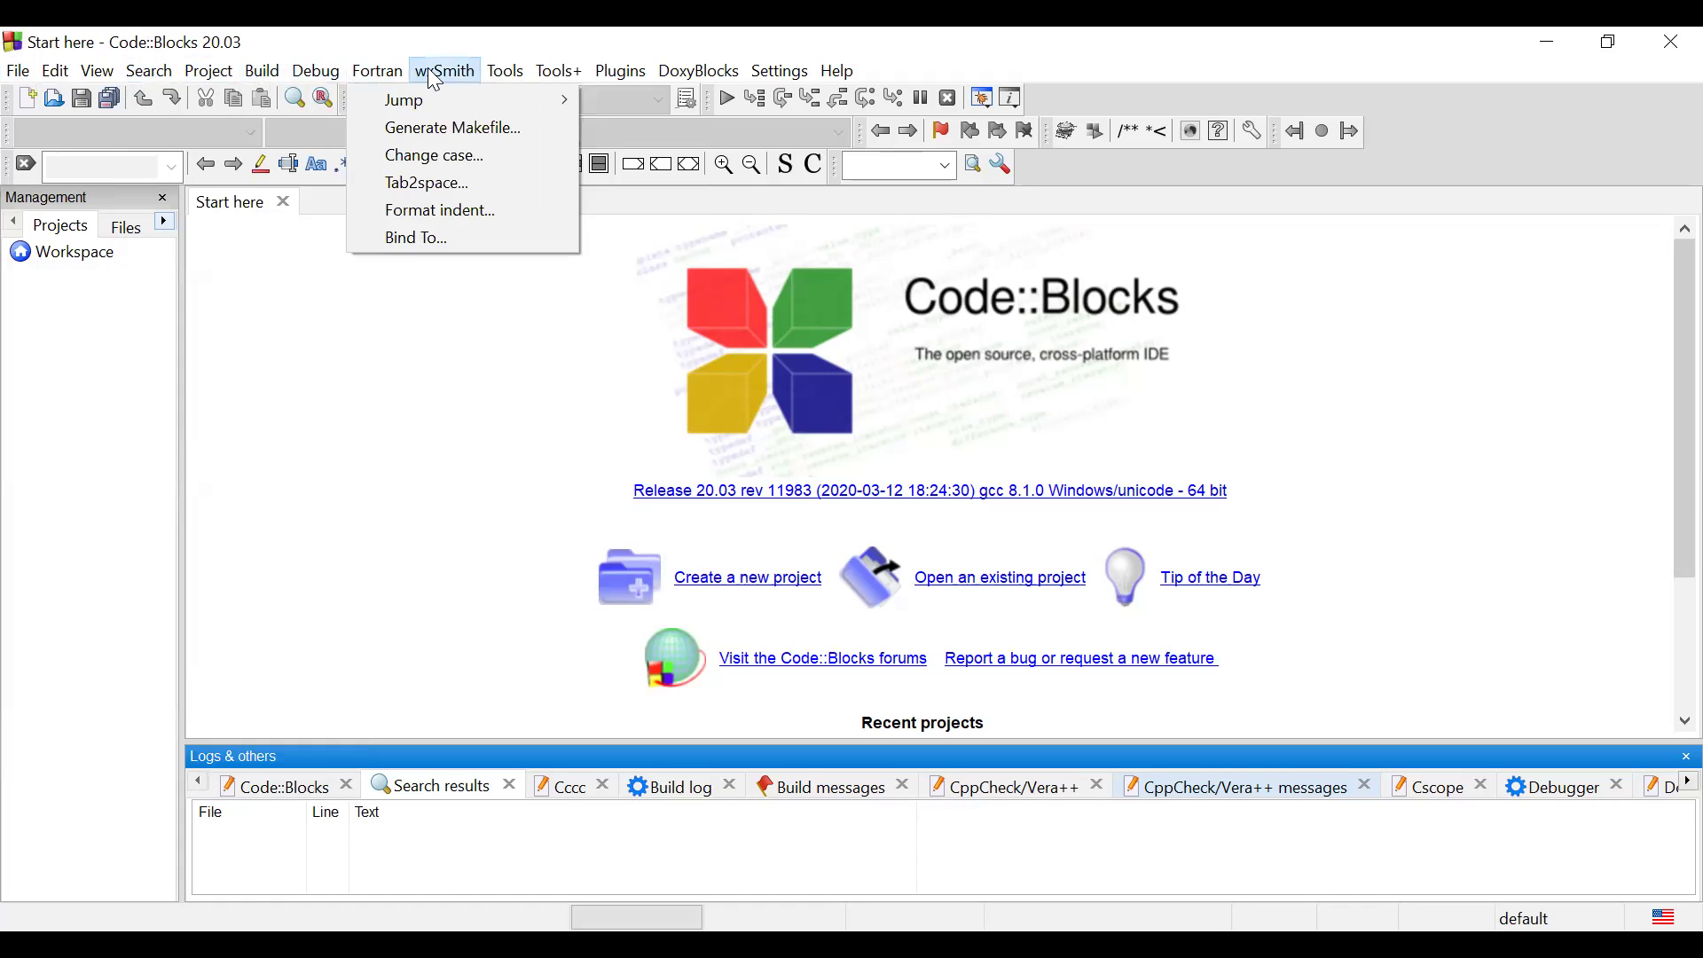
{"action": "mouse_move", "coordinate": [701, 80]}
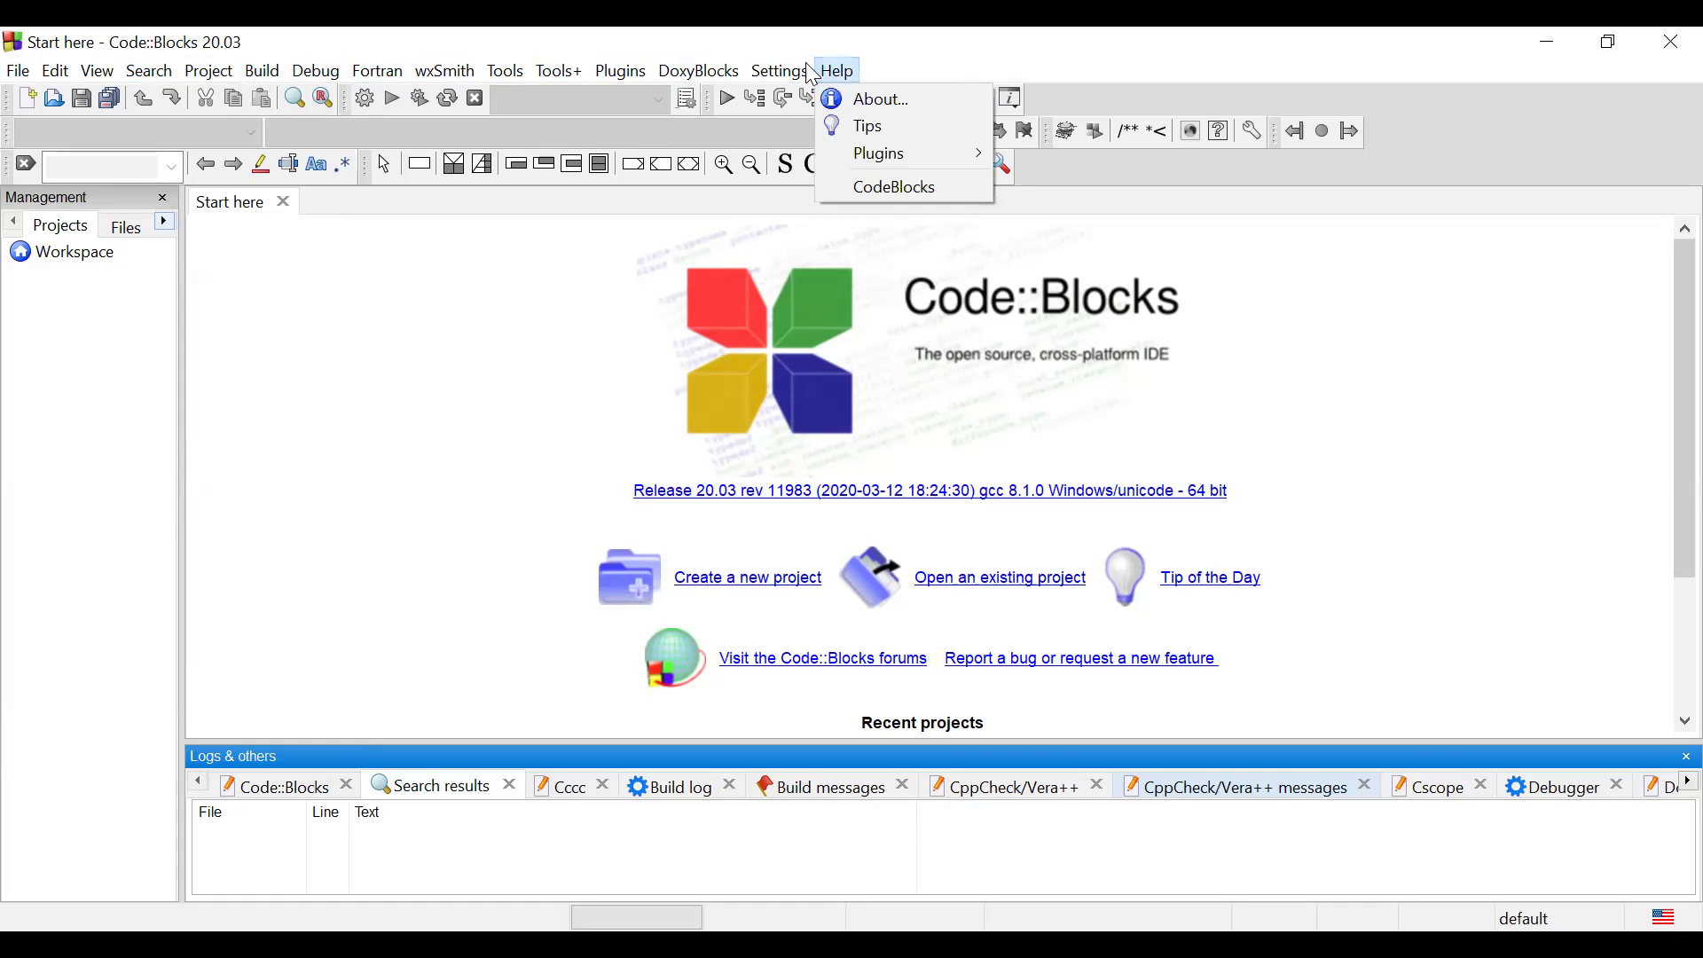
{"action": "mouse_move", "coordinate": [408, 81]}
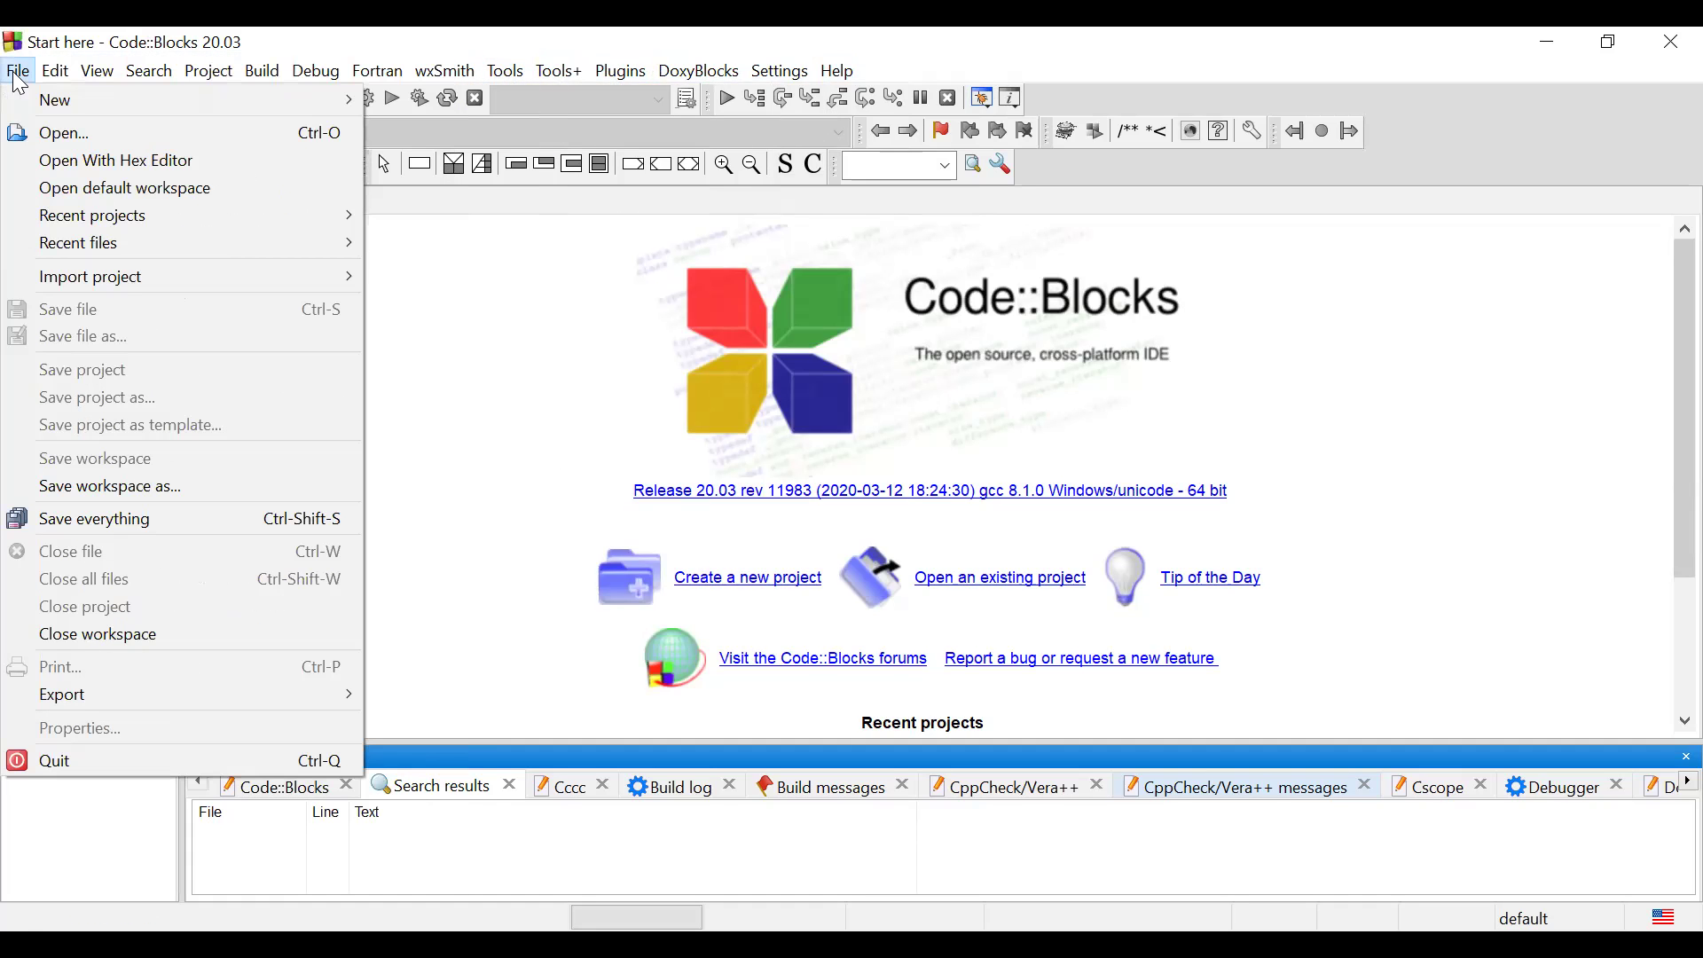
Use File > New > Empty file to open a blank Untitled2 editor tab
{"action": "left_click", "coordinate": [475, 269]}
{"action": "left_click", "coordinate": [17, 78]}
{"action": "mouse_move", "coordinate": [85, 112]}
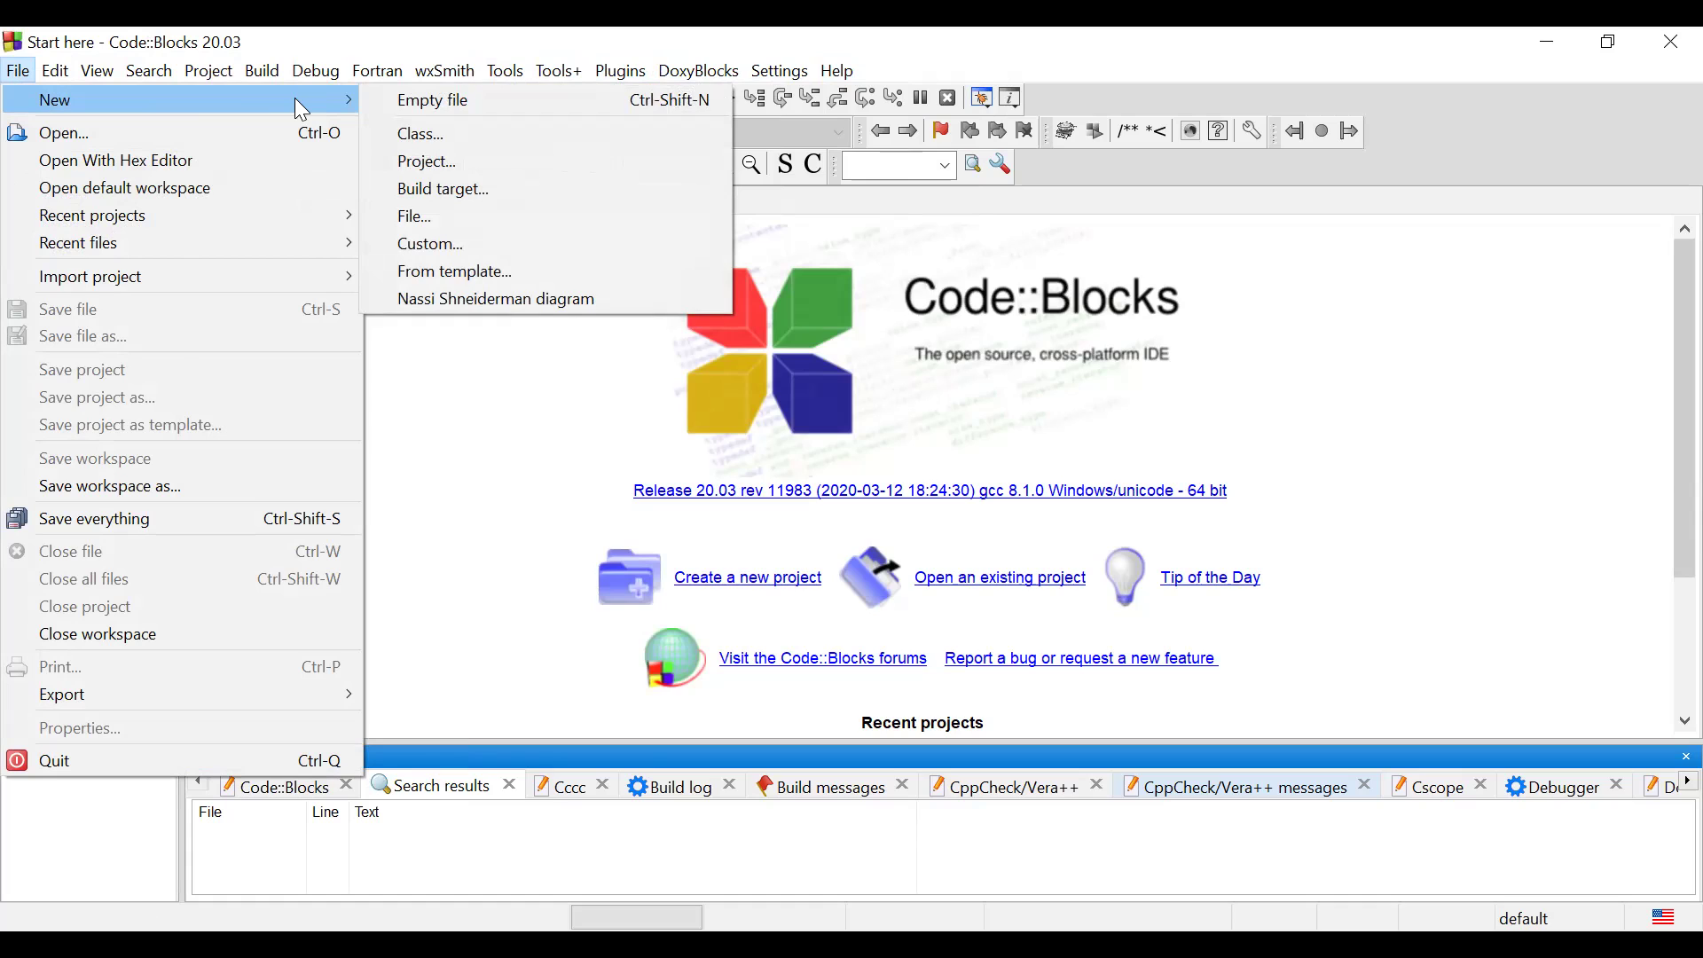
{"action": "left_click", "coordinate": [412, 106]}
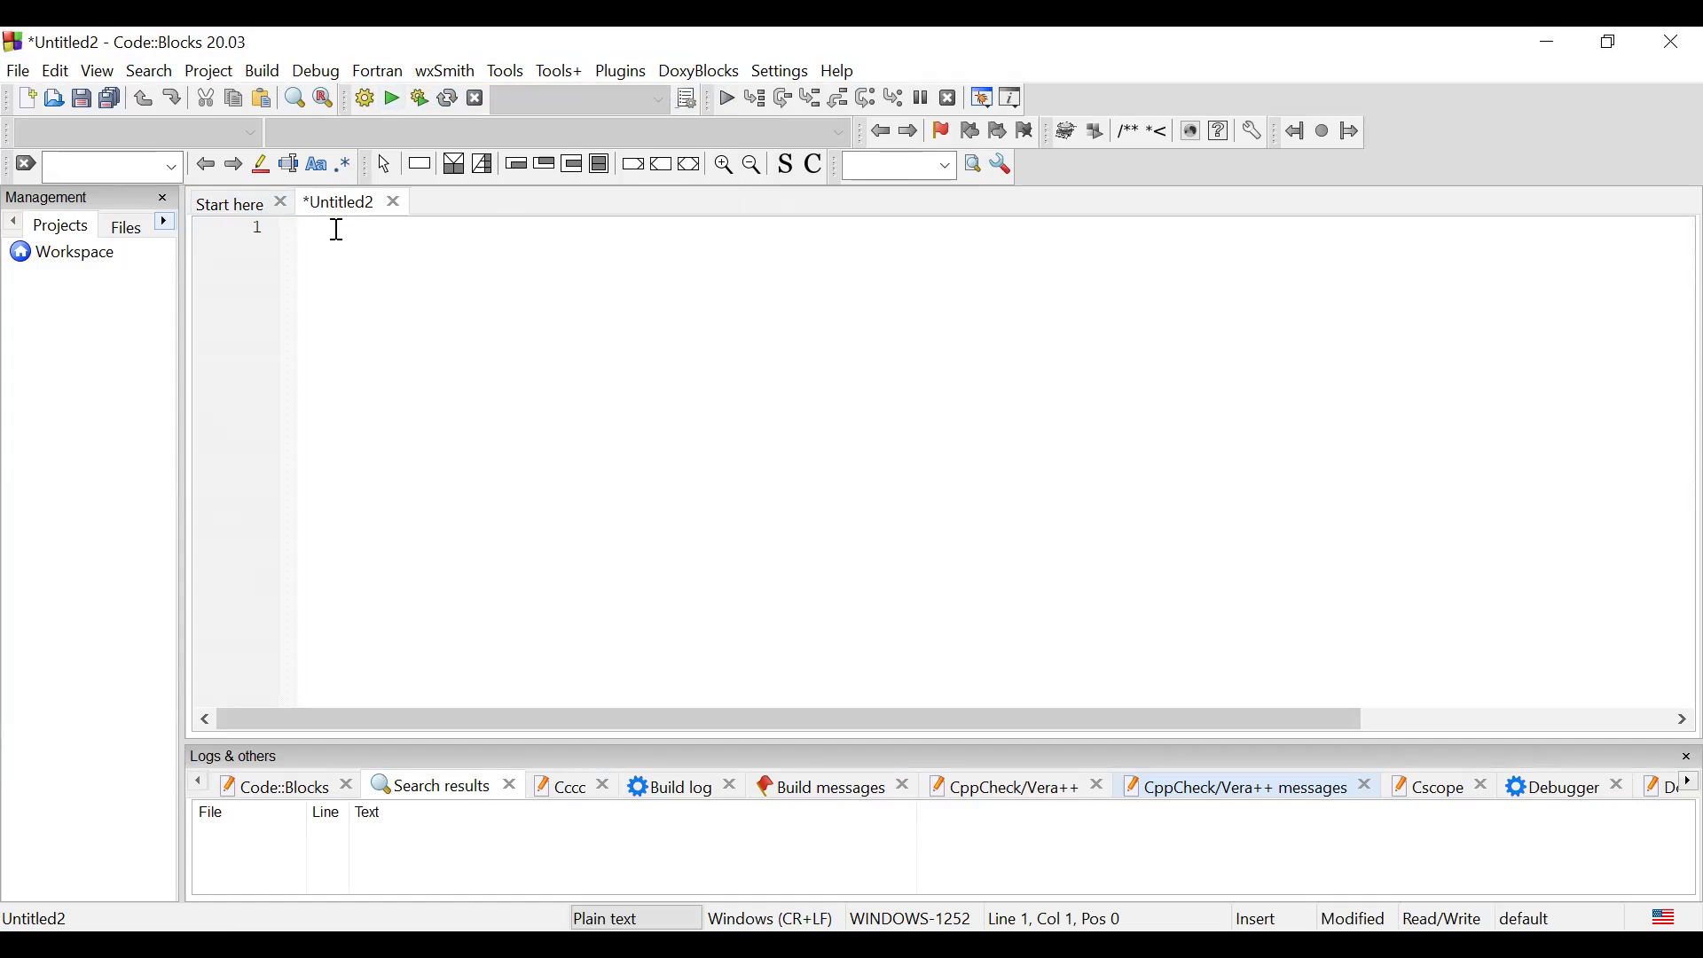
{"action": "left_click", "coordinate": [17, 71]}
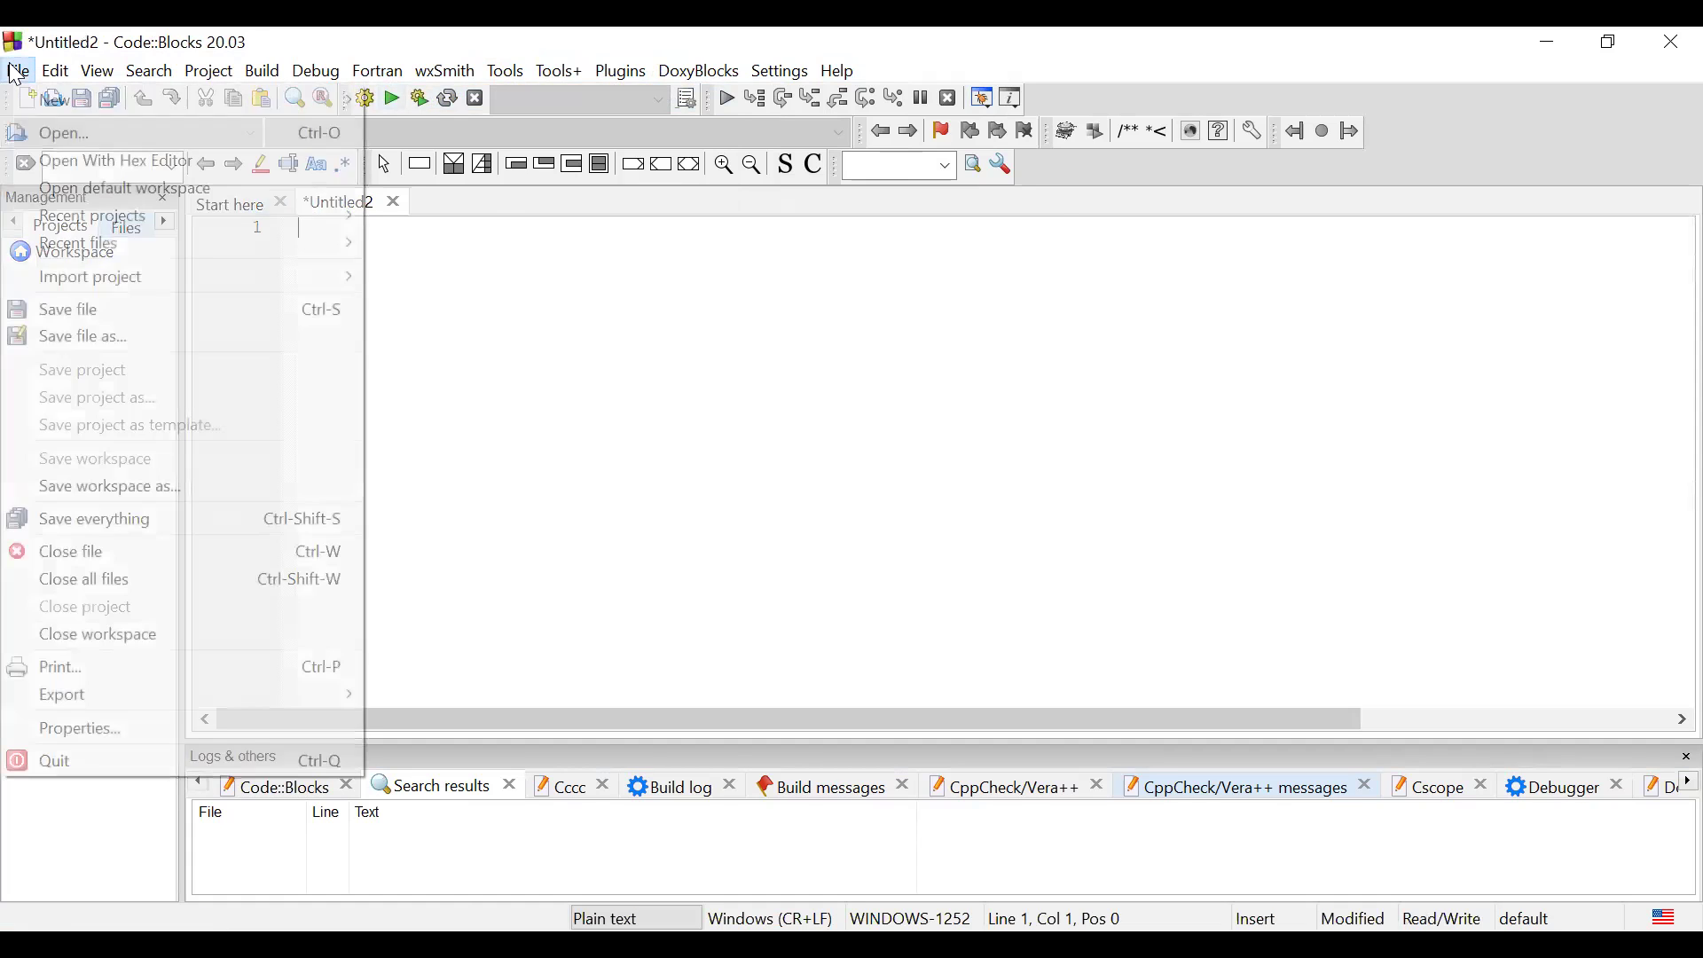